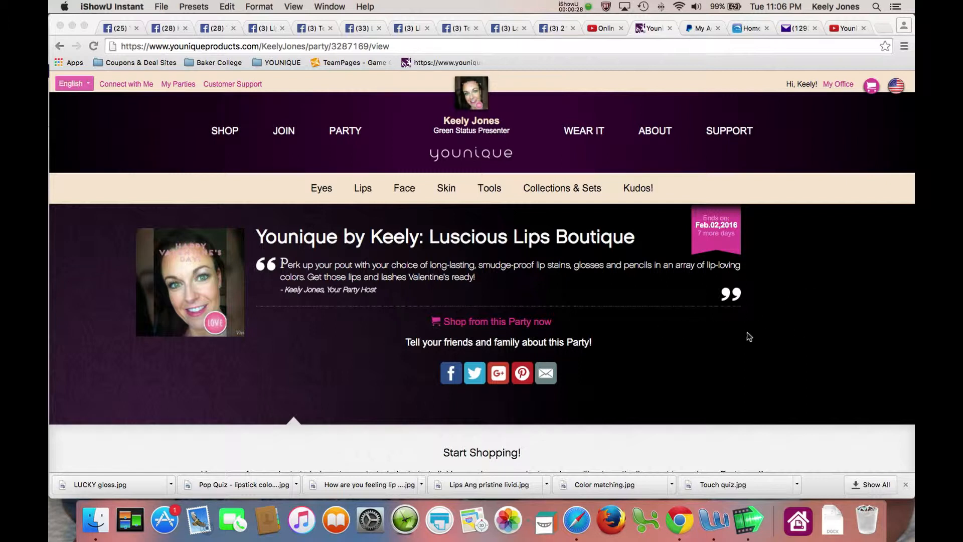
Add one Moodstruck 3D Fiber Lashes+ from the Eyes category to the party cart at $29
click(498, 324)
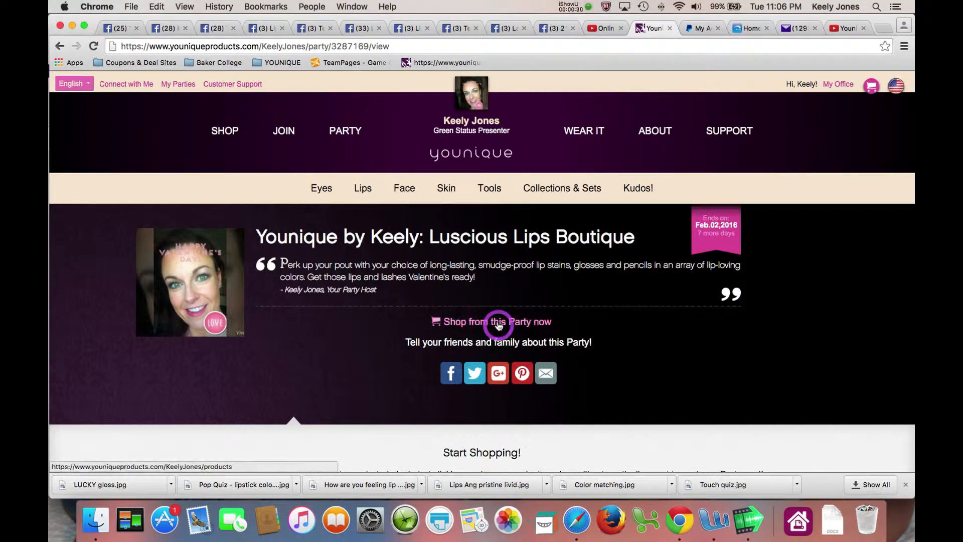
click(499, 324)
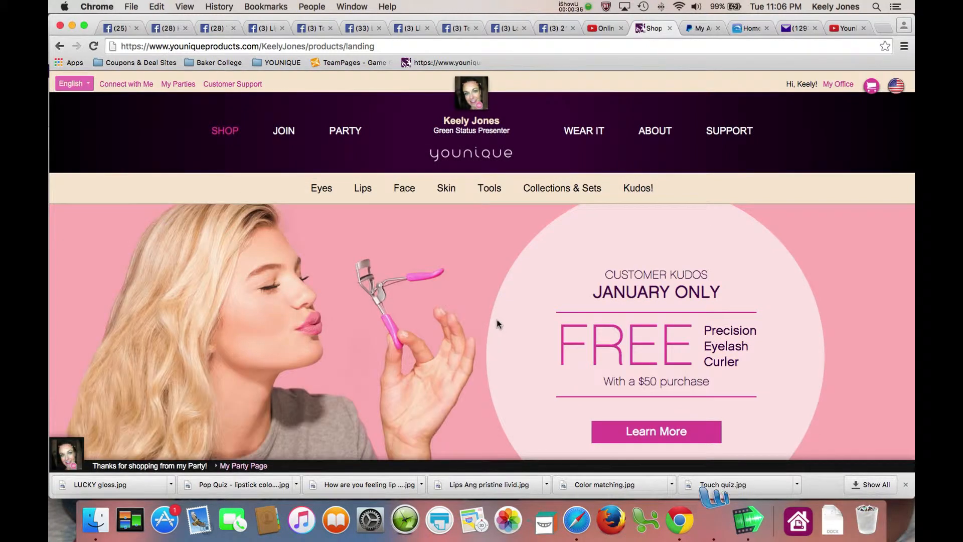
click(319, 188)
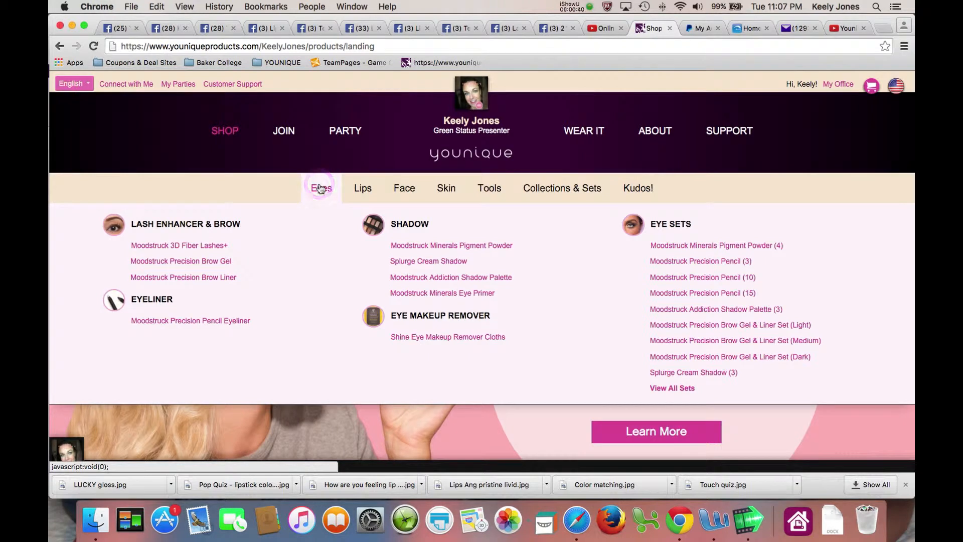
click(173, 245)
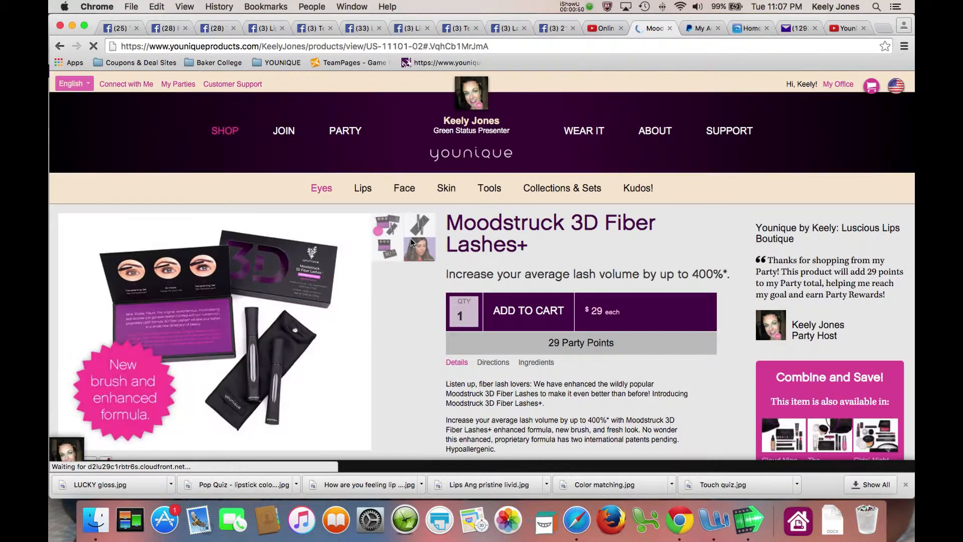
click(517, 315)
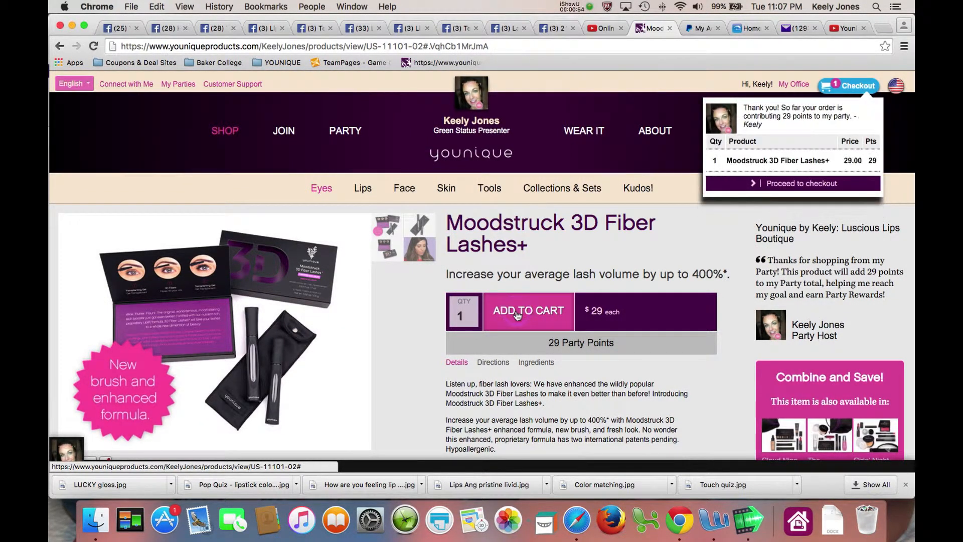
Apply $2.90 Younique Cash to the lashes order in the cart and proceed to checkout
click(797, 185)
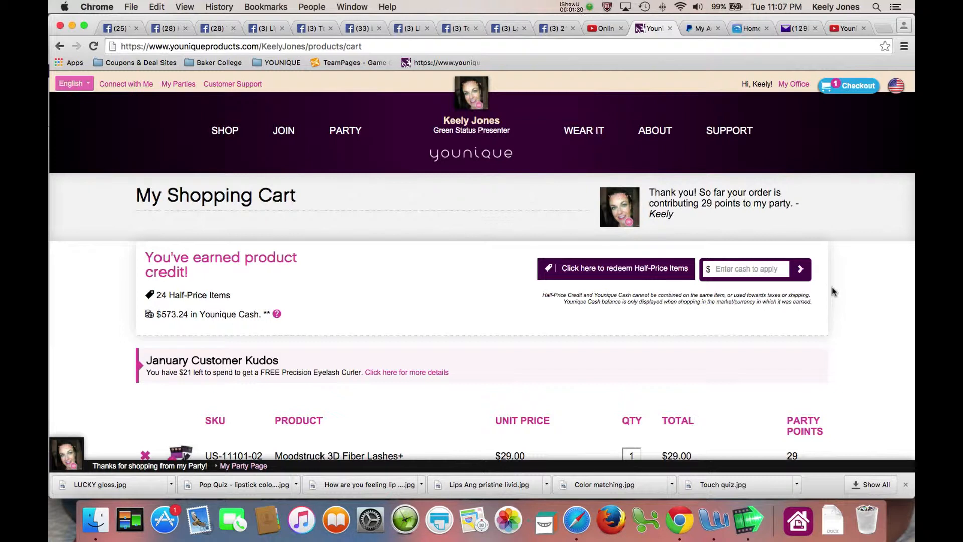
scroll(772, 285, down, 1)
click(760, 253)
text(2.90)
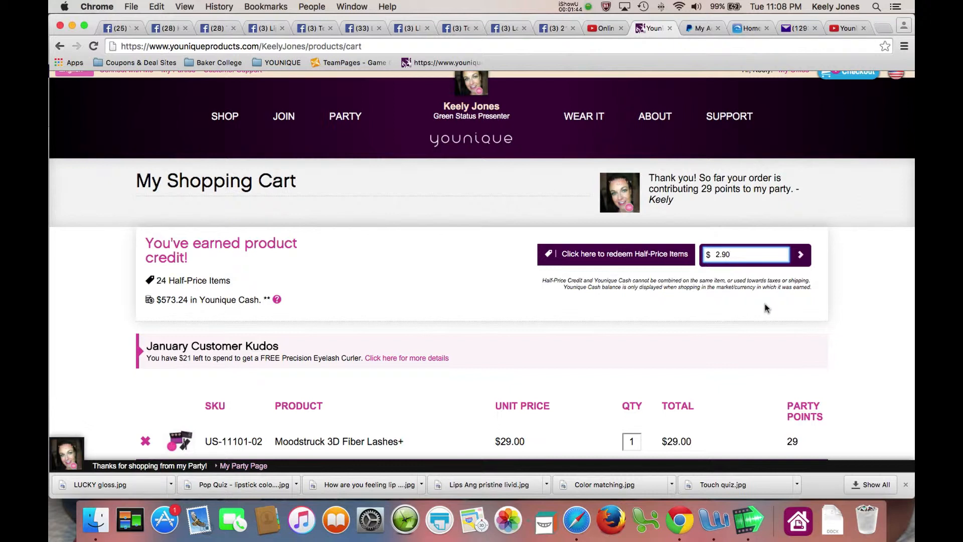
click(800, 254)
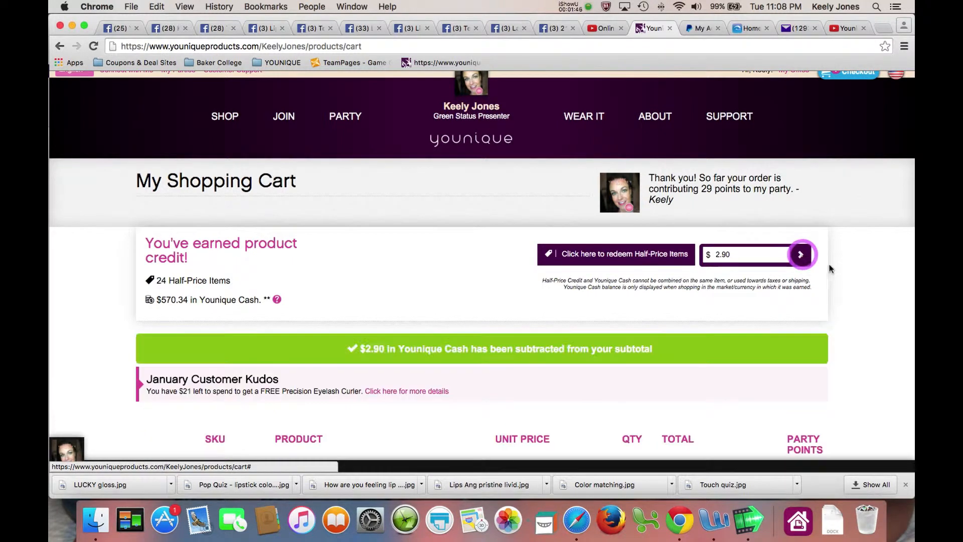
scroll(854, 273, down, 5)
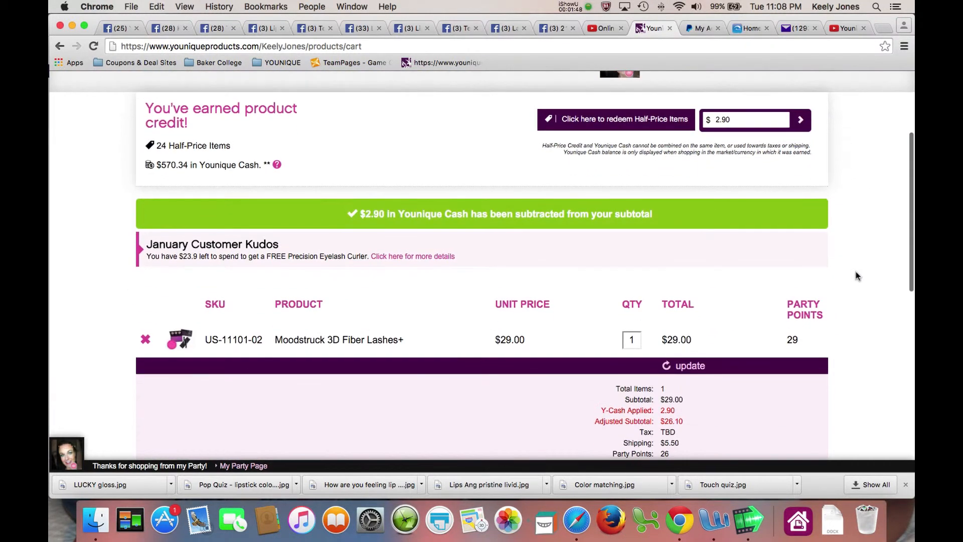
scroll(856, 276, down, 5)
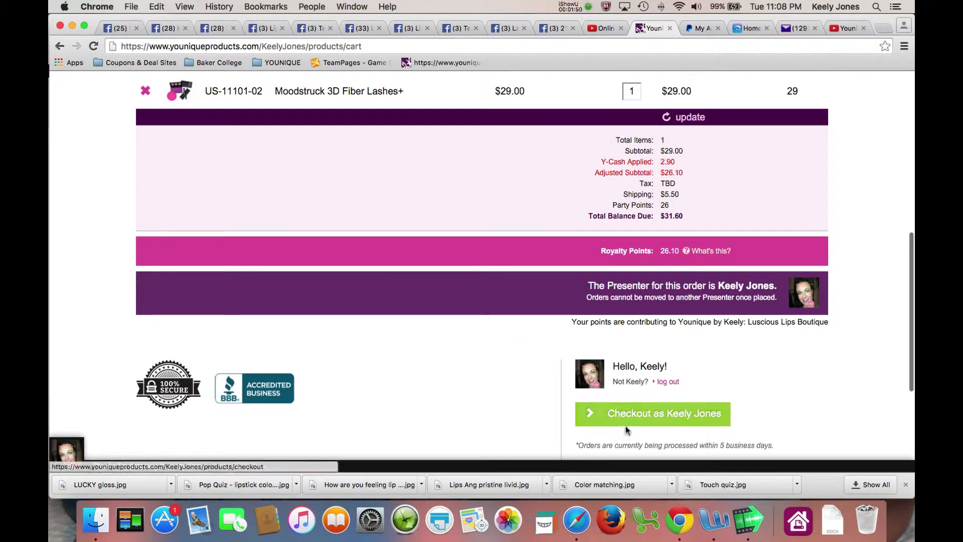
click(625, 413)
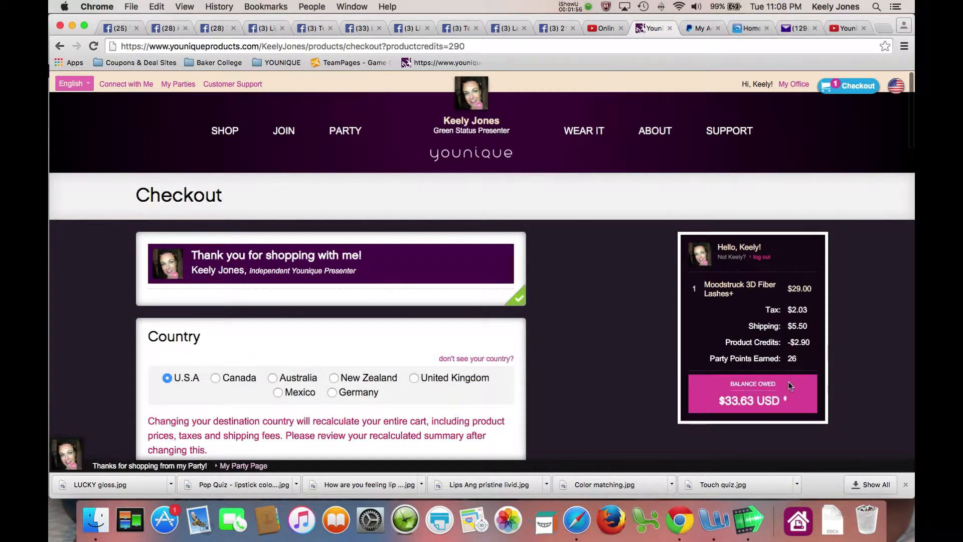
Review the order summary's $2.03 tax, $5.50 shipping and product credits lines
scroll(633, 352, up, 3)
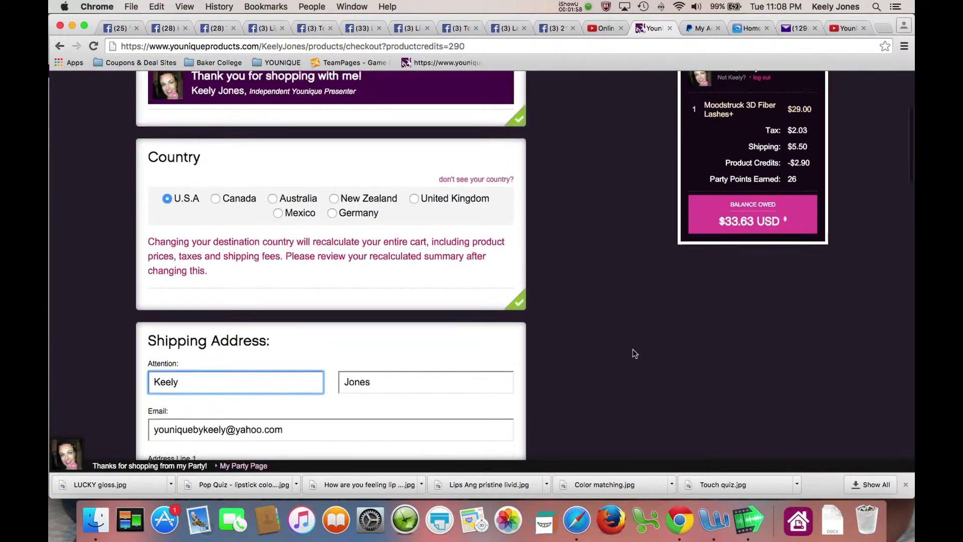
scroll(634, 353, up, 4)
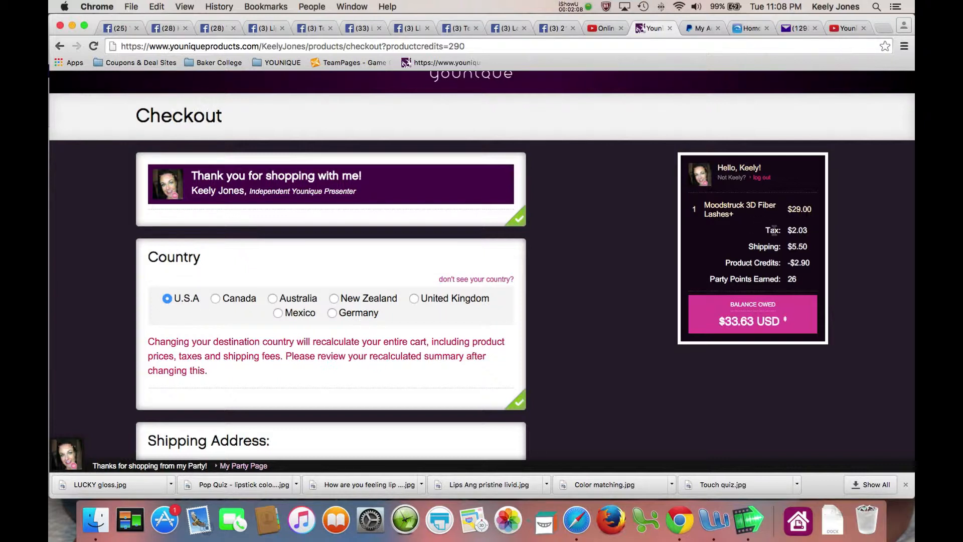
drag(766, 231, 809, 230)
drag(748, 246, 809, 247)
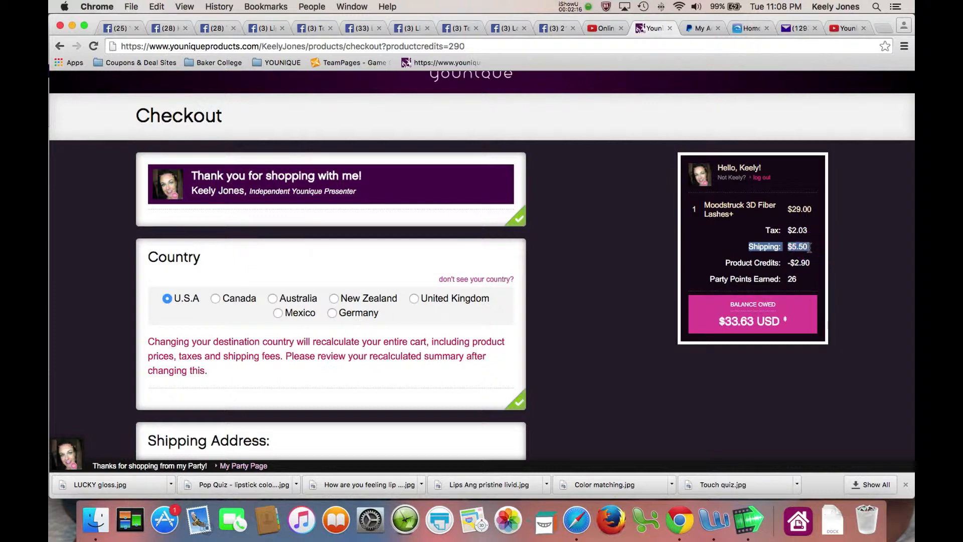
drag(726, 262, 818, 261)
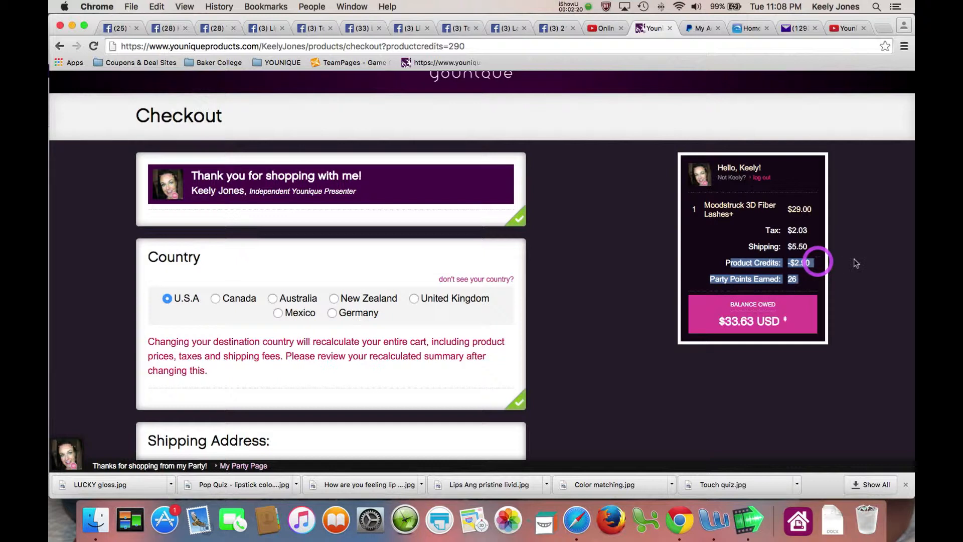
click(855, 260)
scroll(556, 256, down, 2)
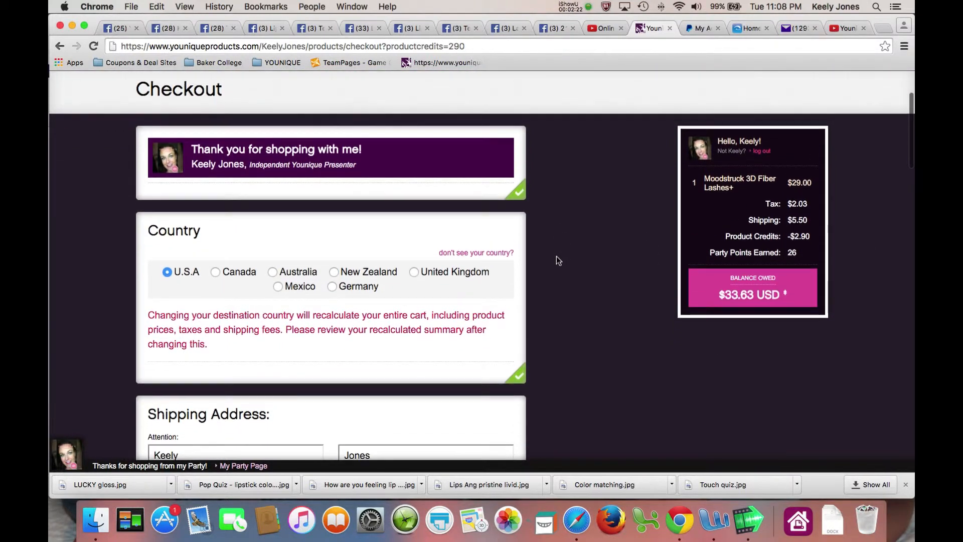
scroll(556, 256, up, 1)
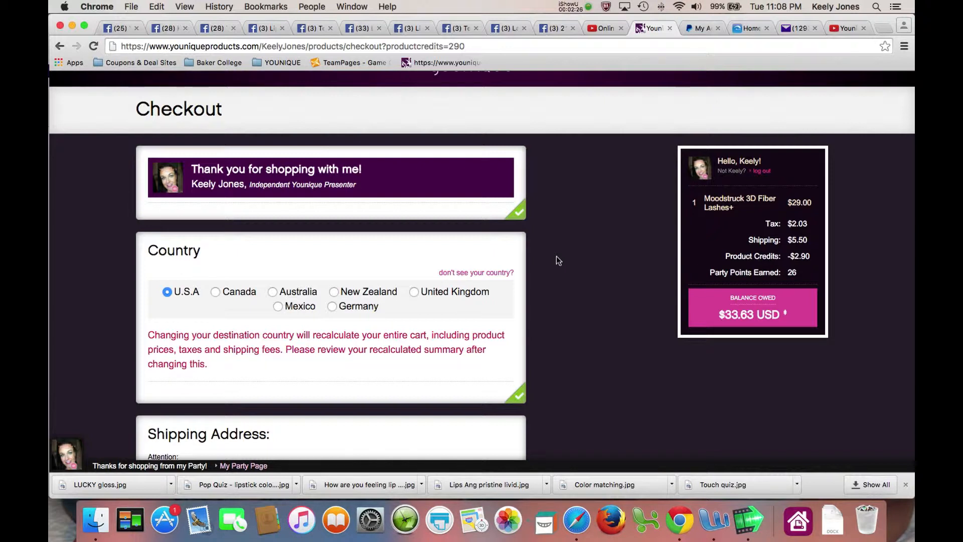
scroll(556, 257, down, 3)
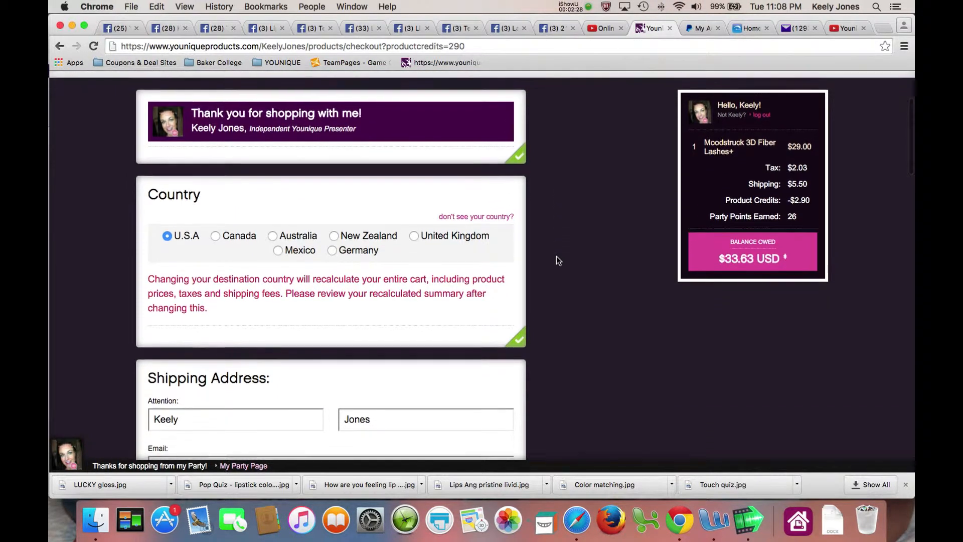
scroll(556, 256, down, 1)
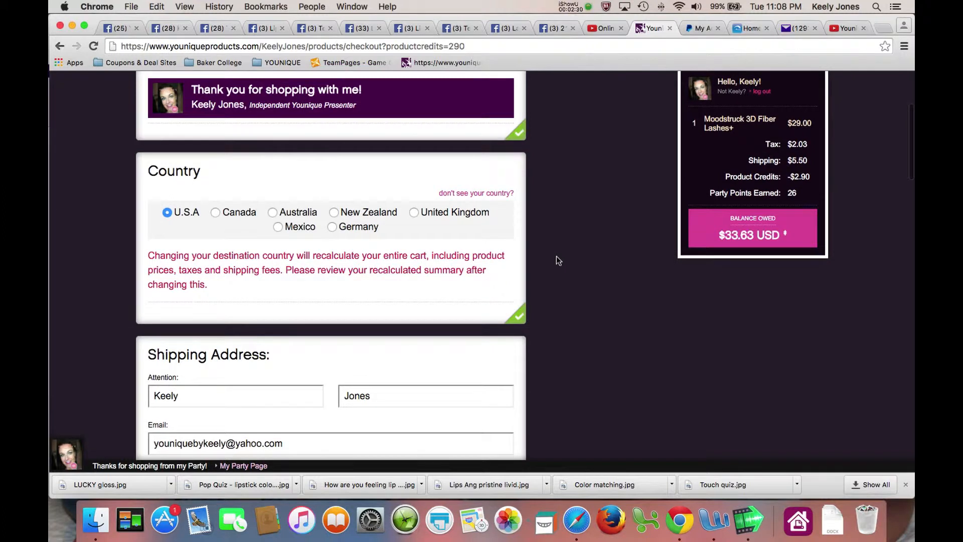
scroll(555, 256, up, 4)
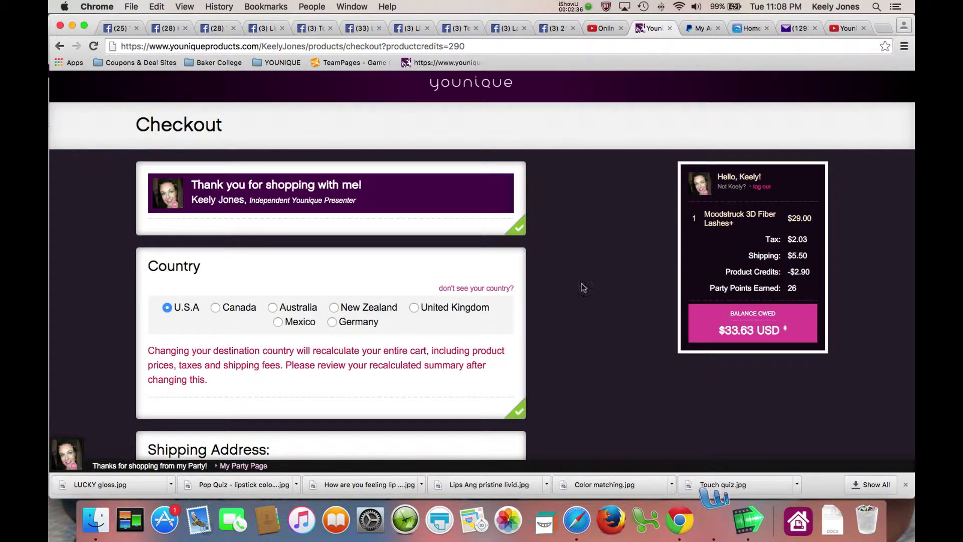
click(804, 239)
drag(804, 240, 763, 238)
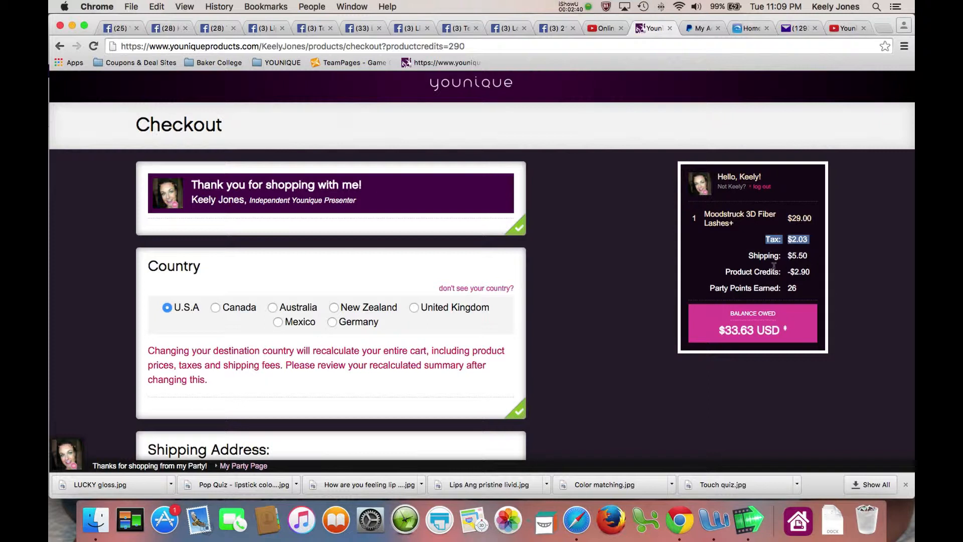
click(738, 261)
drag(807, 240, 767, 239)
click(754, 246)
triple_click(681, 161)
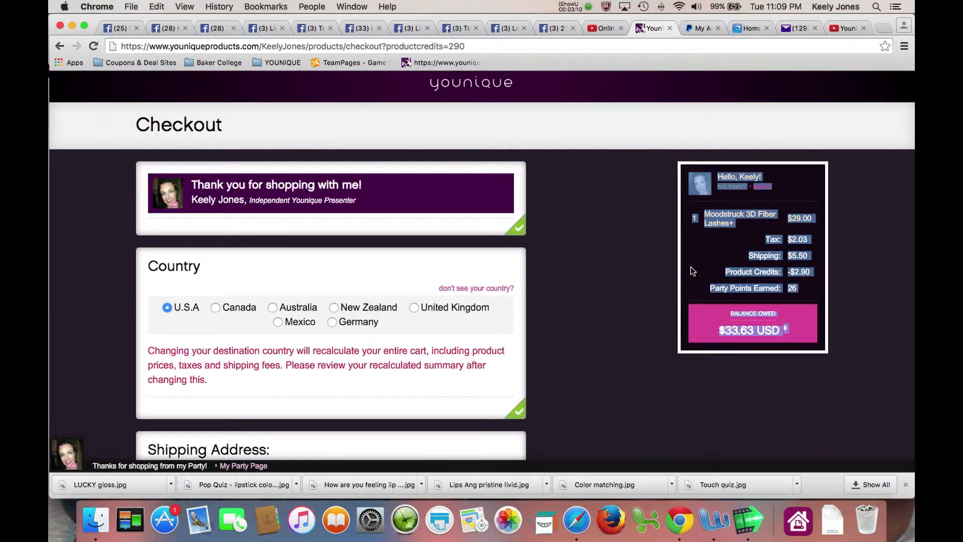
click(644, 262)
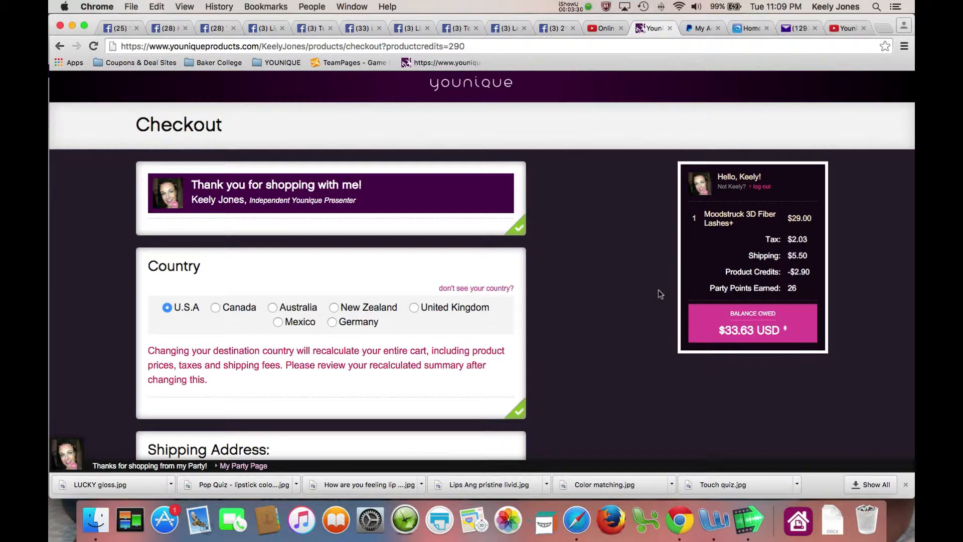
drag(811, 272, 710, 270)
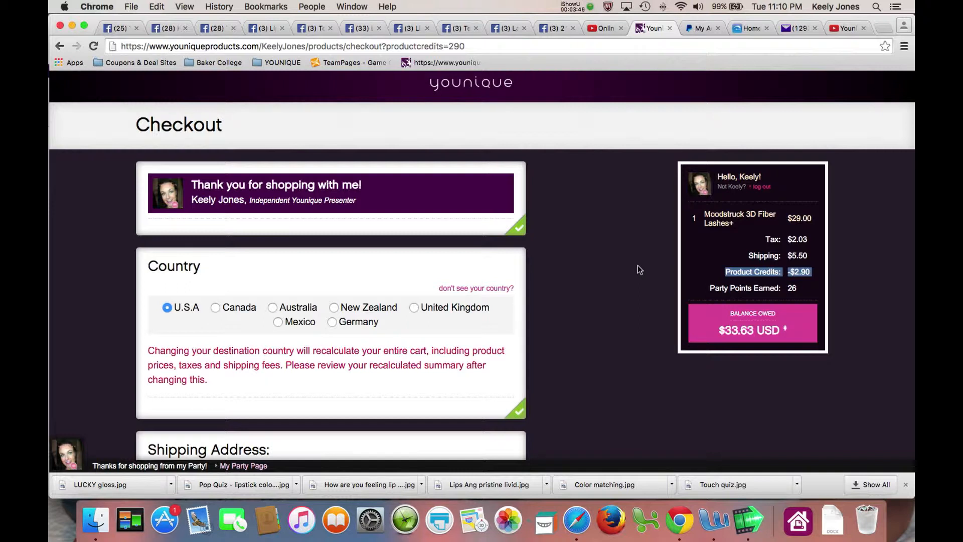
click(715, 268)
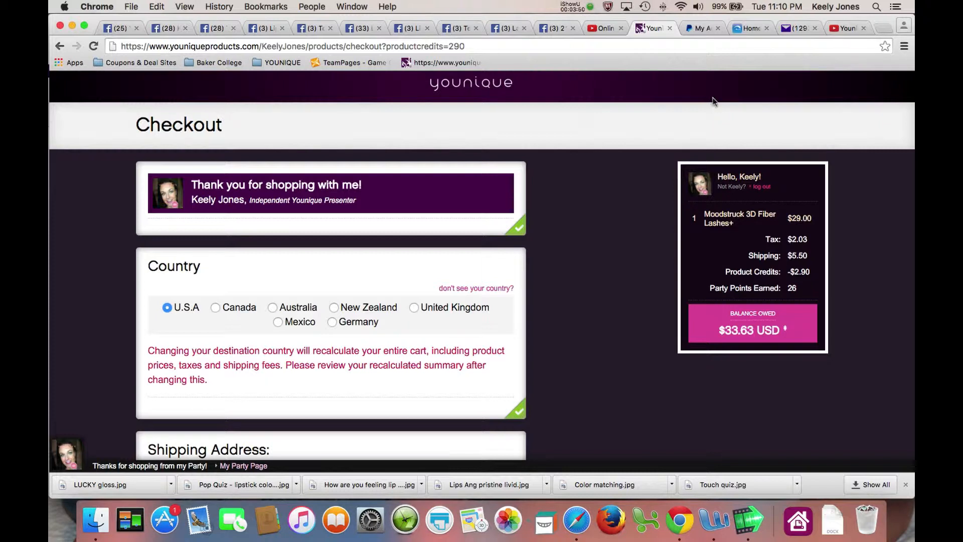
click(692, 27)
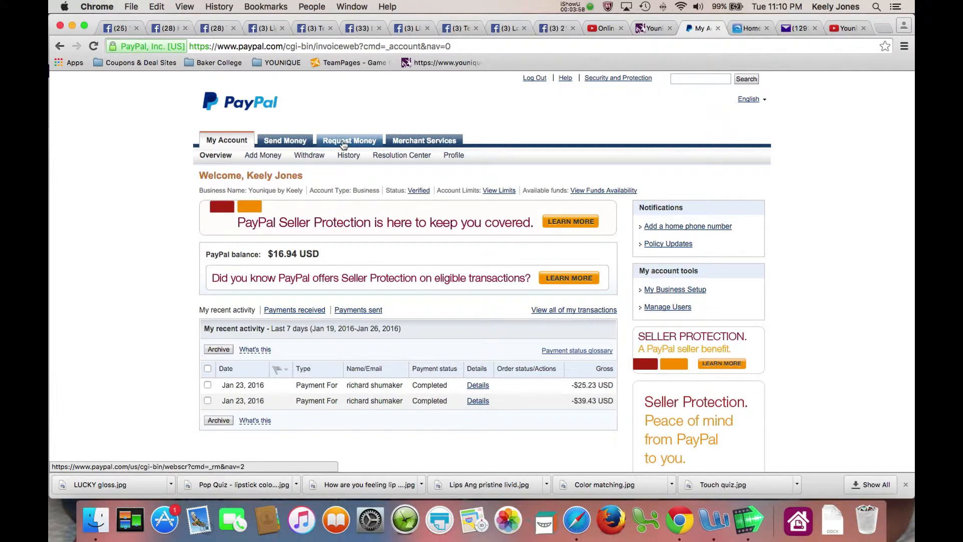
Open PayPal's Request Money area to reach the Manage Invoices page
click(343, 144)
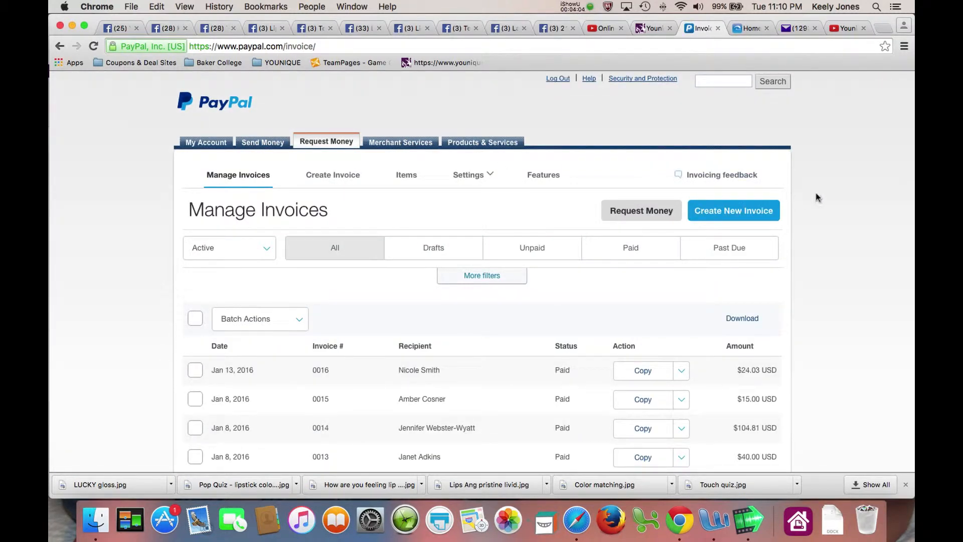
Start a new invoice and look through the invoicing settings list
click(737, 213)
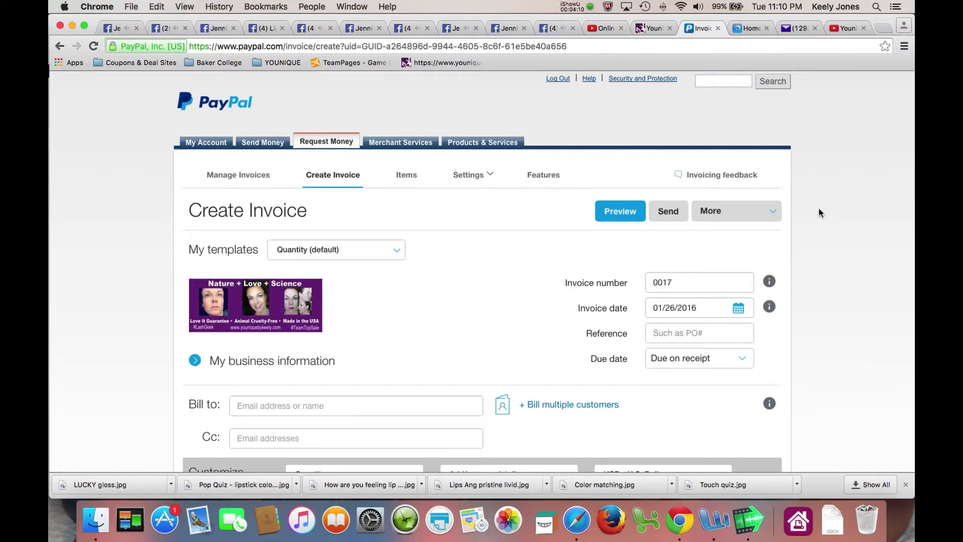
scroll(502, 251, down, 1)
mouse_move(216, 295)
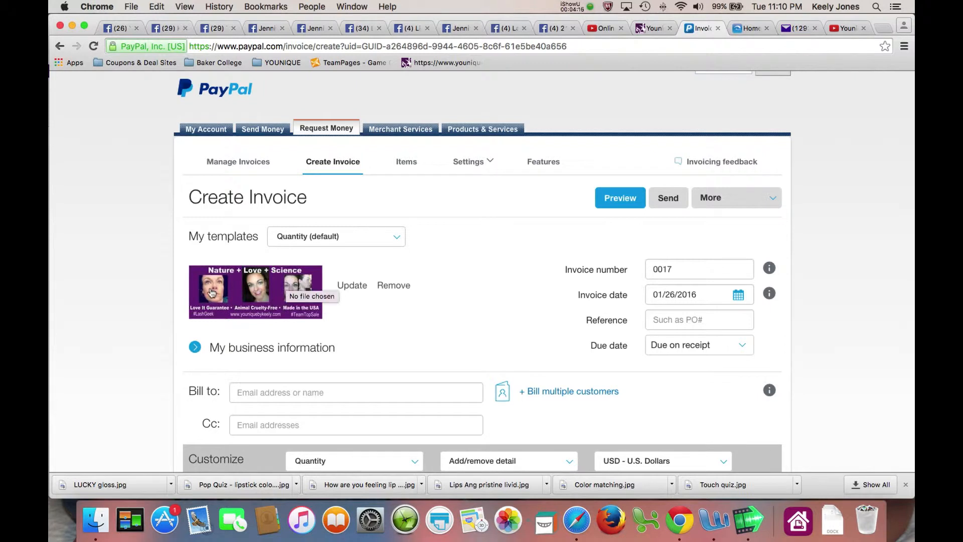
scroll(211, 294, down, 2)
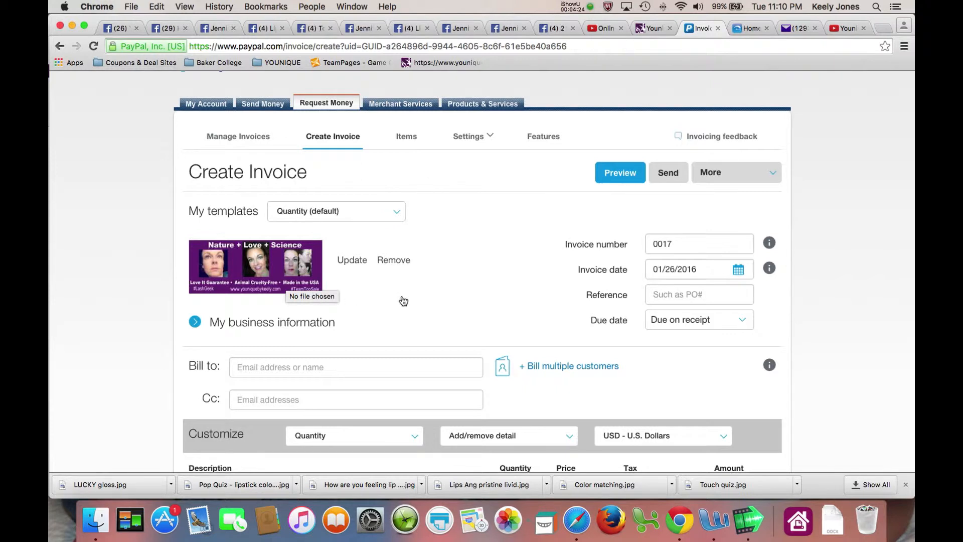
scroll(404, 301, up, 1)
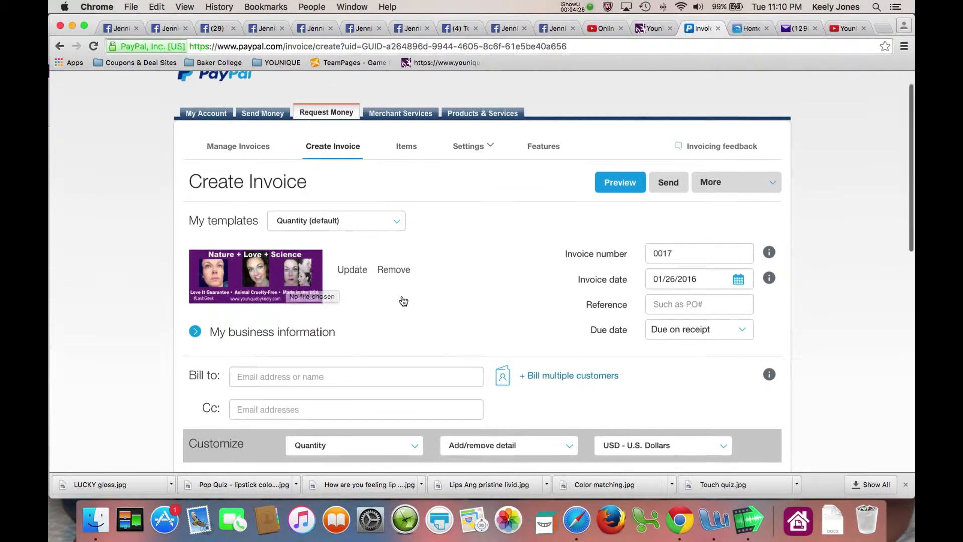
click(471, 147)
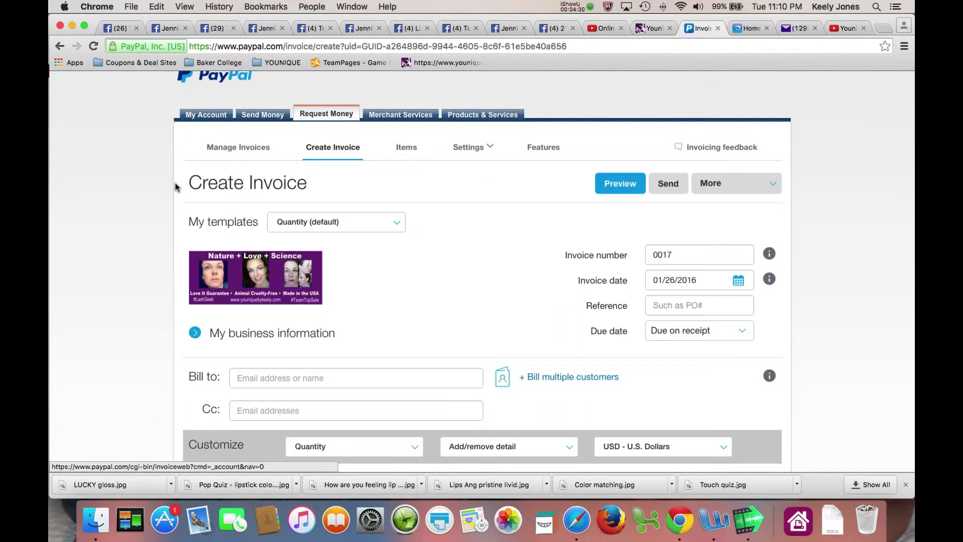
mouse_move(366, 306)
scroll(366, 306, down, 2)
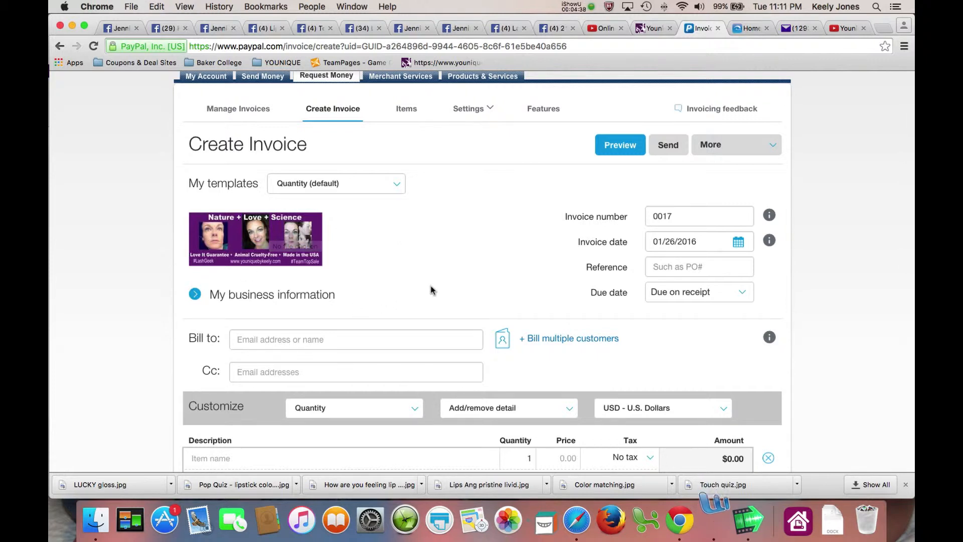
scroll(431, 289, down, 1)
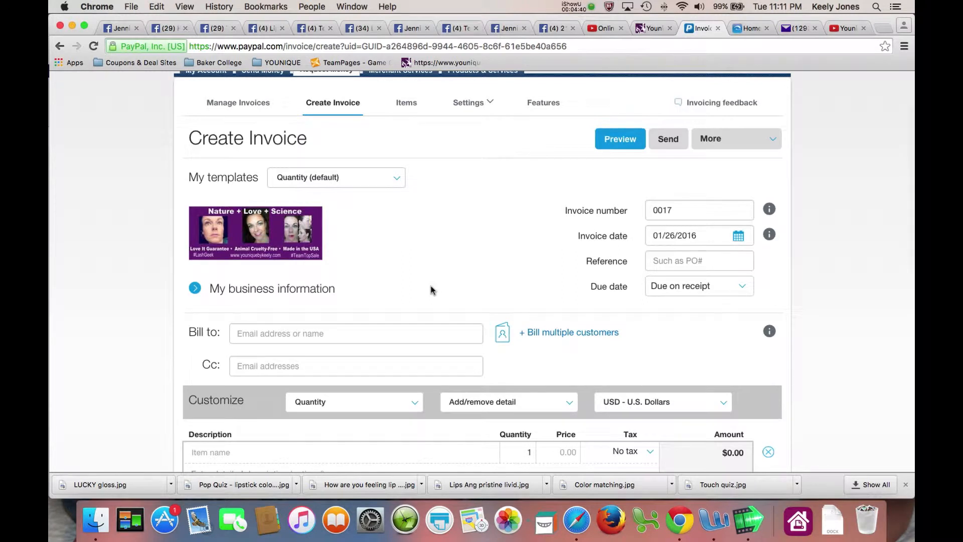
scroll(430, 289, down, 5)
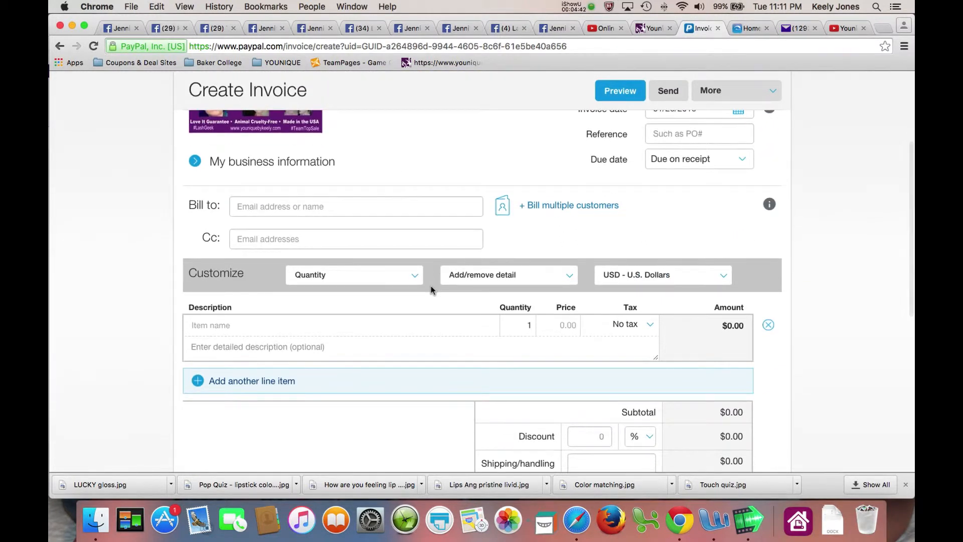
Enter the customer's e-mail under Bill to and open the recipient details form
click(252, 206)
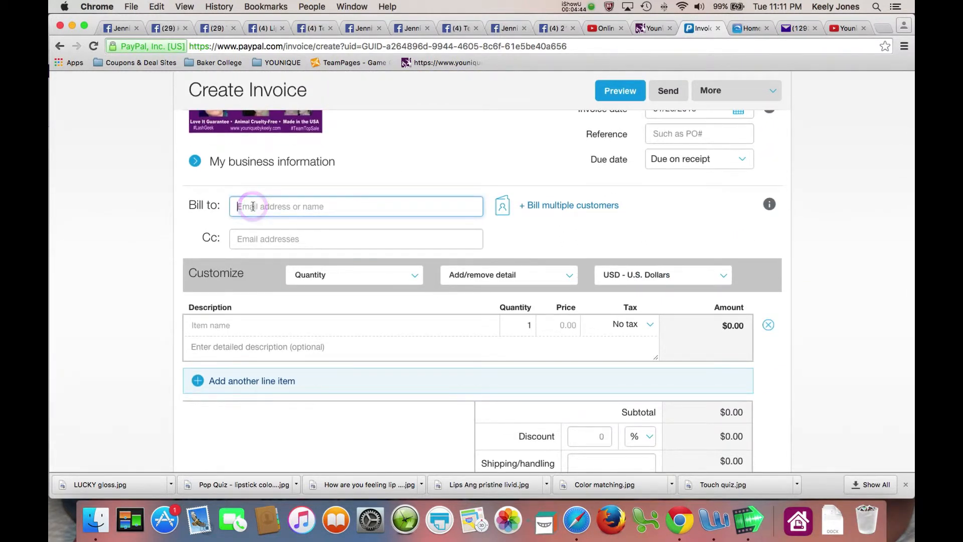
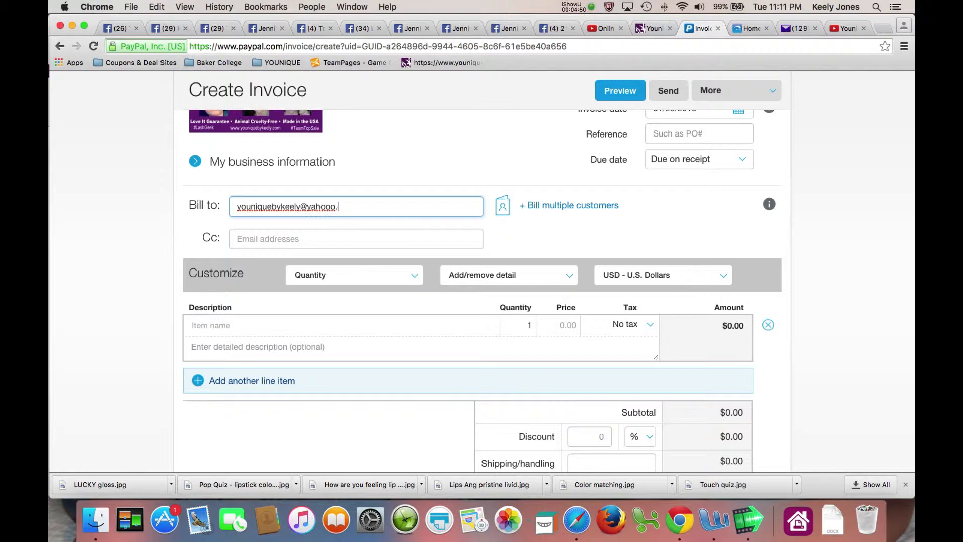
key(Tab)
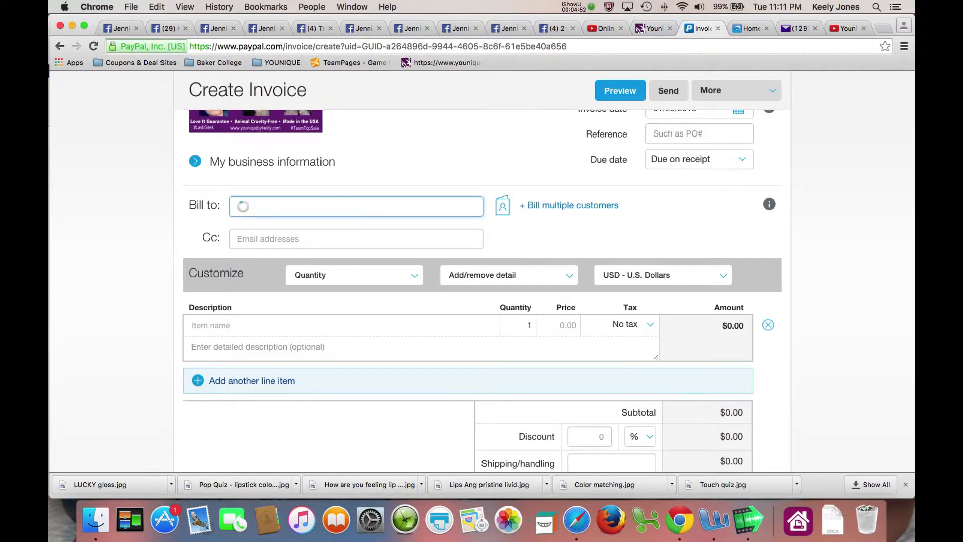
click(266, 228)
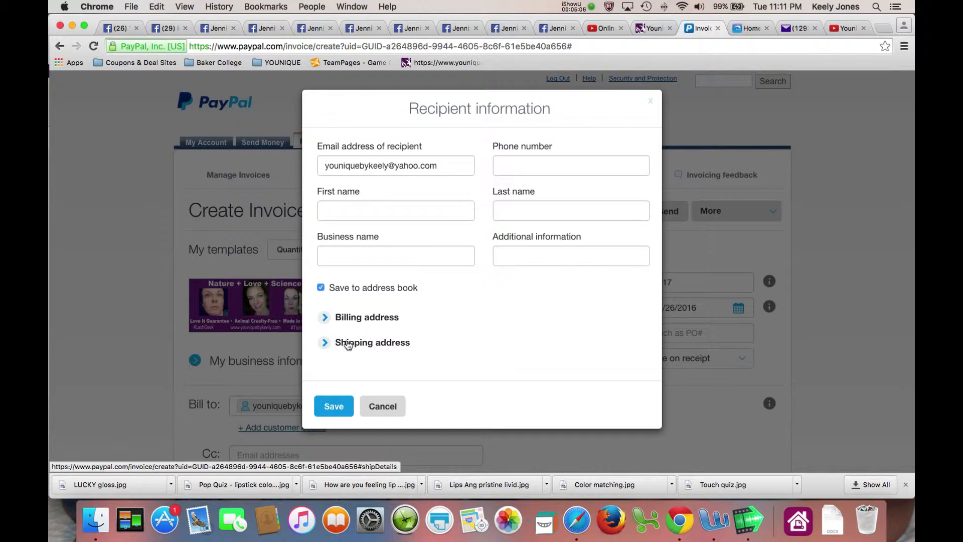
click(382, 408)
scroll(428, 380, down, 3)
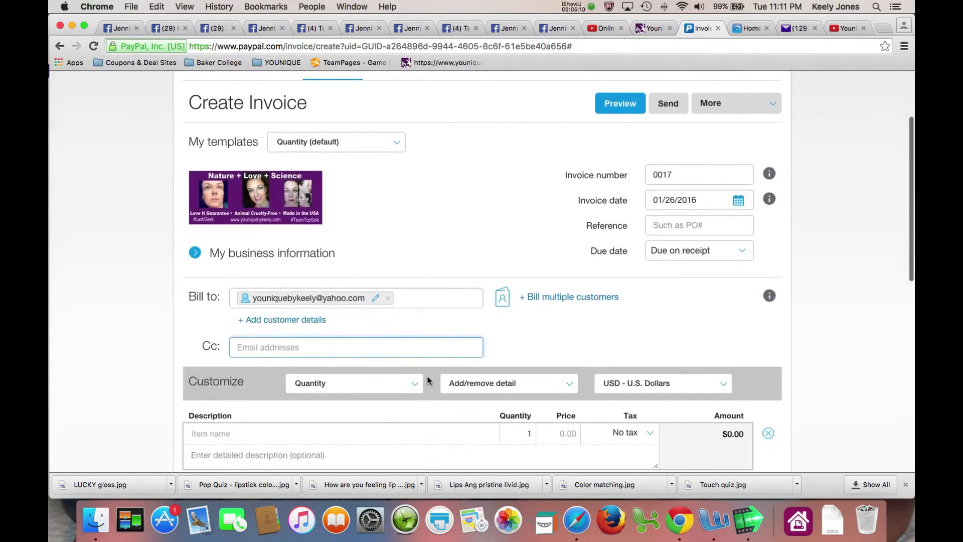
scroll(427, 379, down, 3)
Add the line item '3D lashes+ (retail $29)' priced at 26.10
click(224, 296)
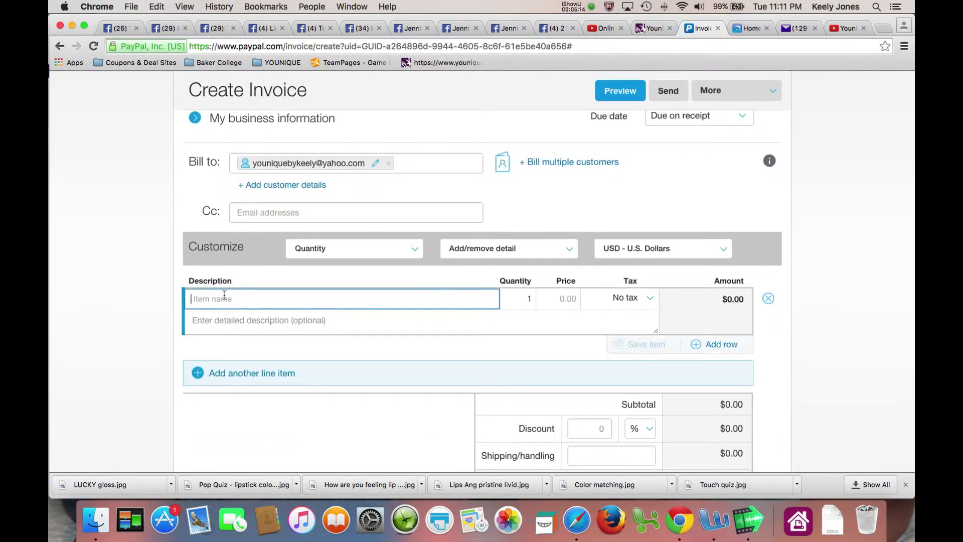
text(3D lashes+ )
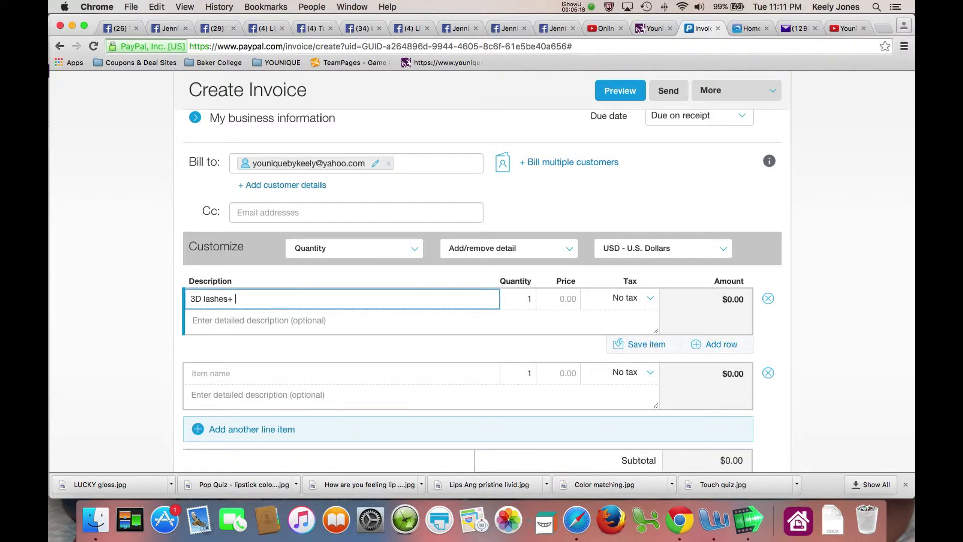
text((retail $29))
key(Tab)
key(Tab)
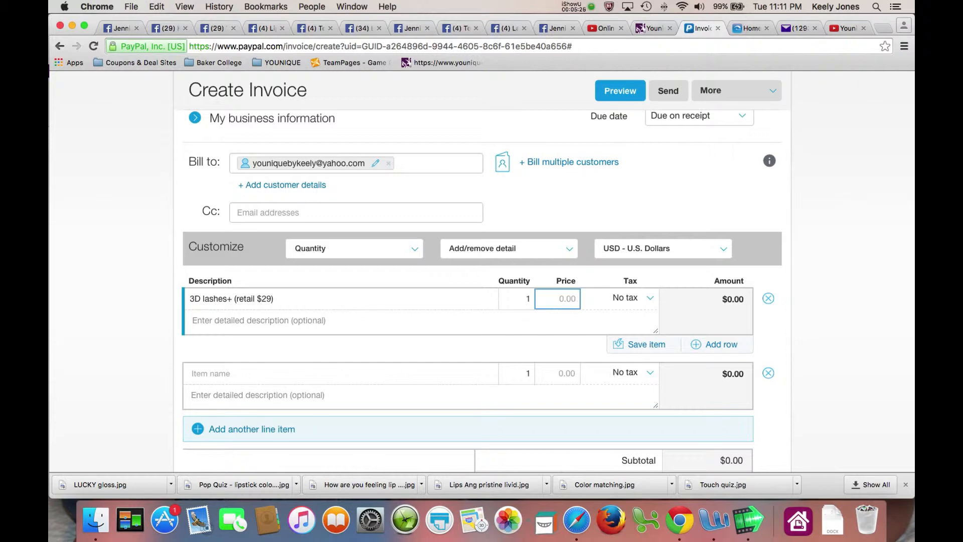
text(26.10)
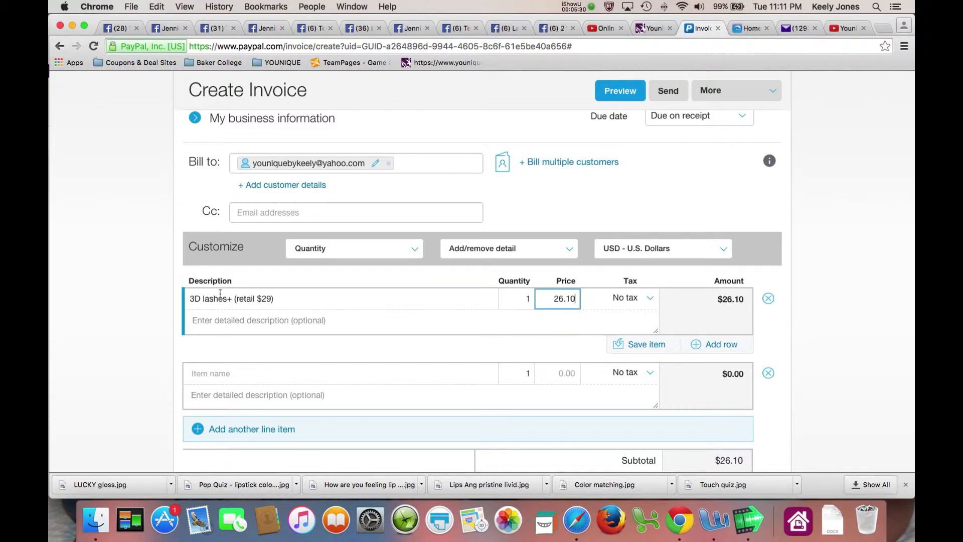
Add a Tax line item, checking the Younique checkout for its $2.03 amount
click(239, 376)
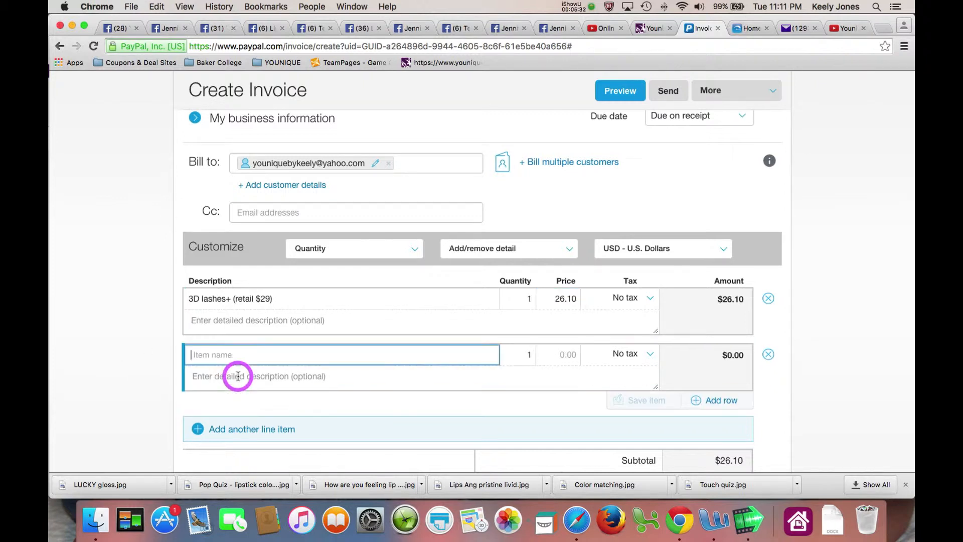
text(Tac)
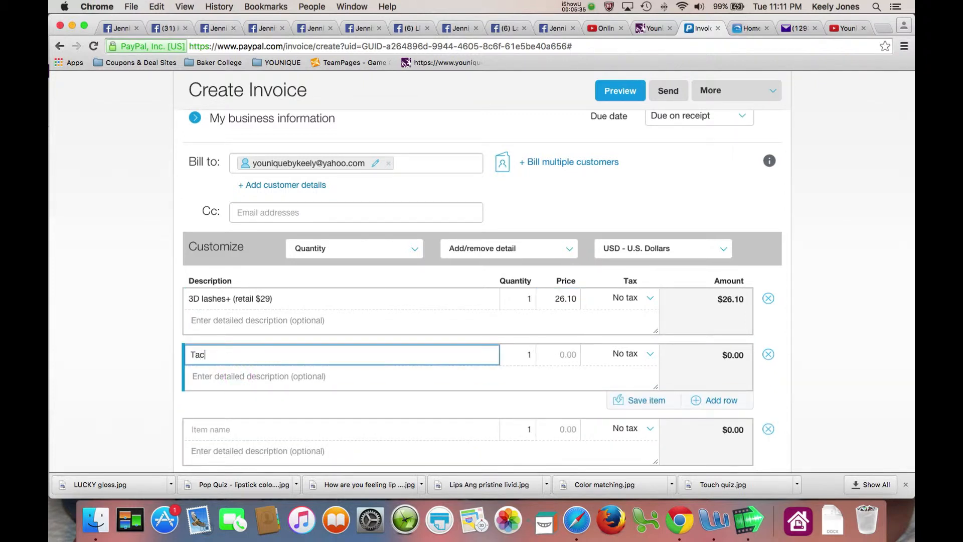
key(BackSpace)
text(x)
key(Tab)
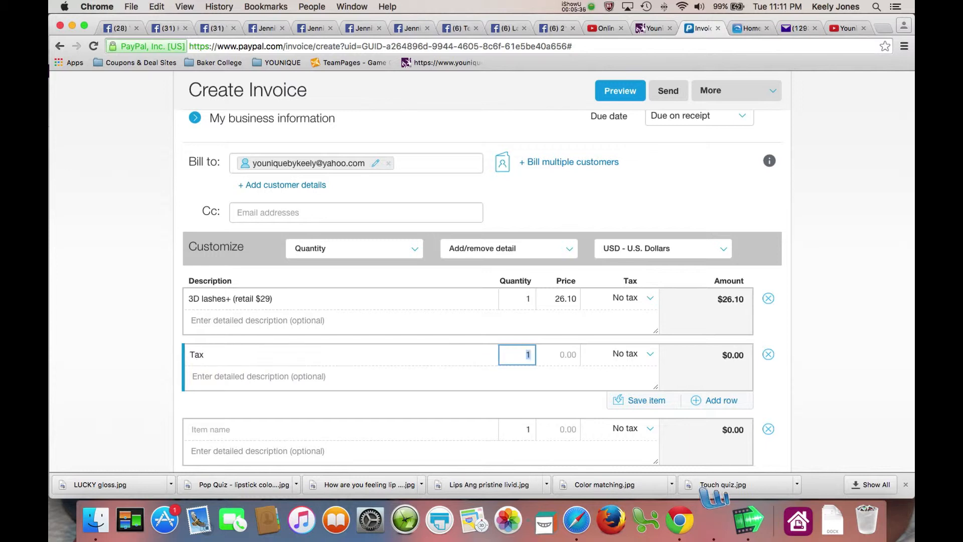
key(Tab)
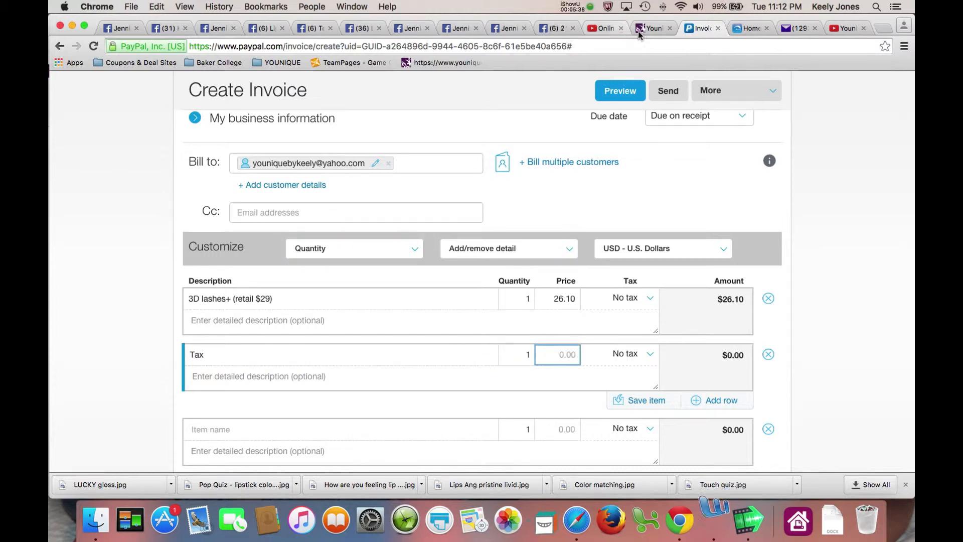
click(642, 31)
drag(810, 239, 758, 240)
click(692, 28)
text(2.0)
Add a Shipping line item priced at 5.50
scroll(215, 354, down, 3)
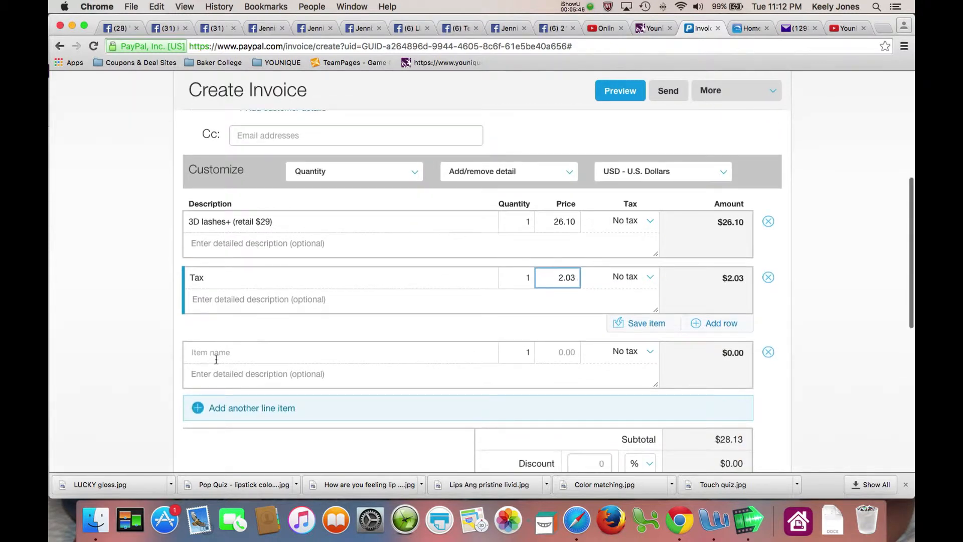
click(216, 355)
text(S)
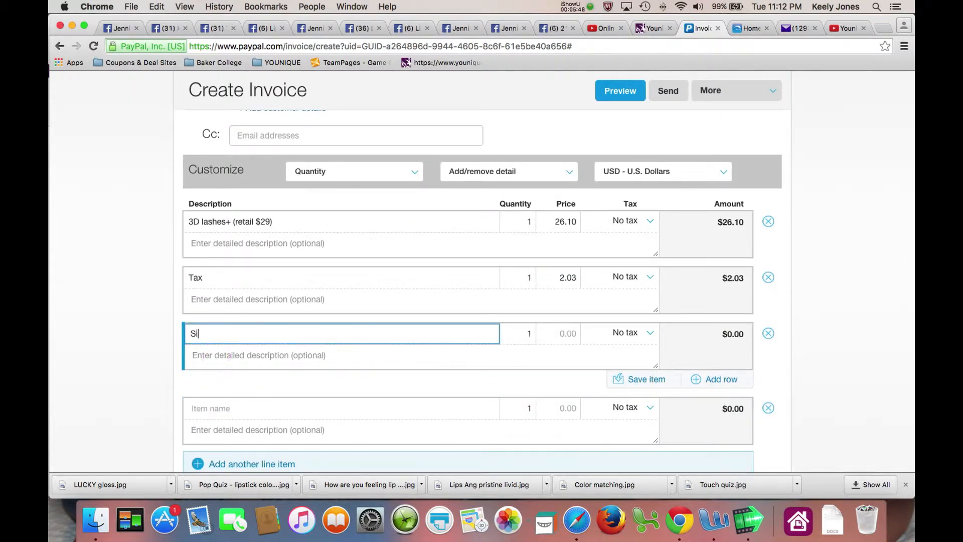
text(hipping)
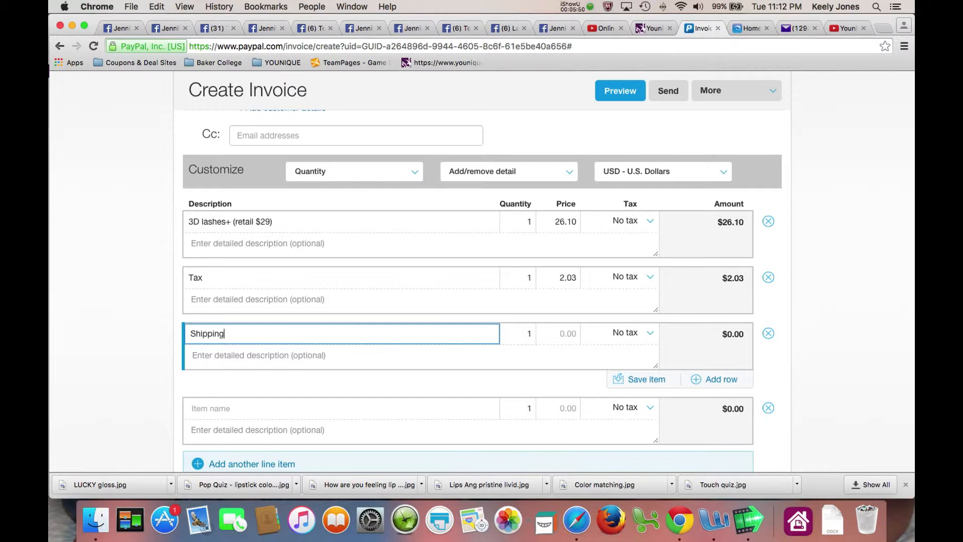
key(Tab)
key(Tab)
text(5.5)
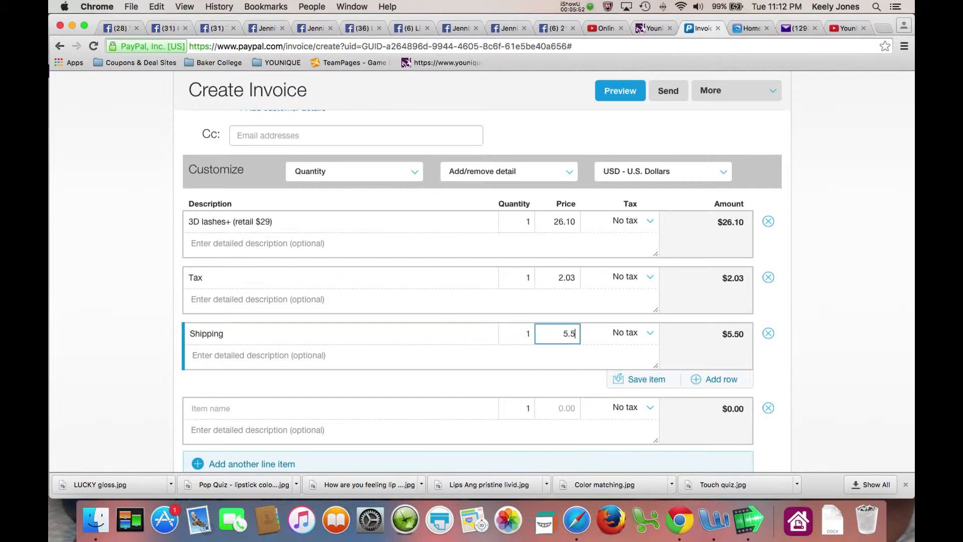
scroll(338, 338, down, 5)
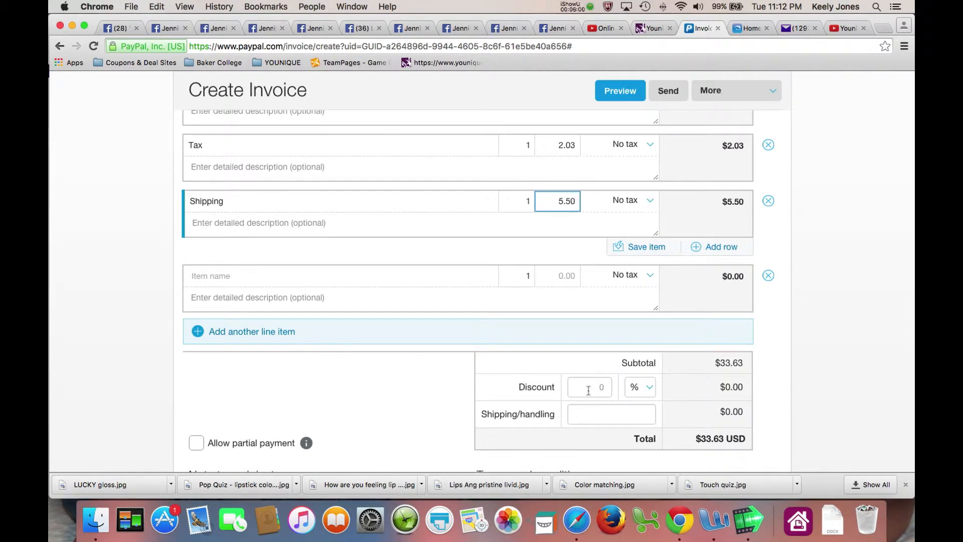
scroll(585, 389, up, 5)
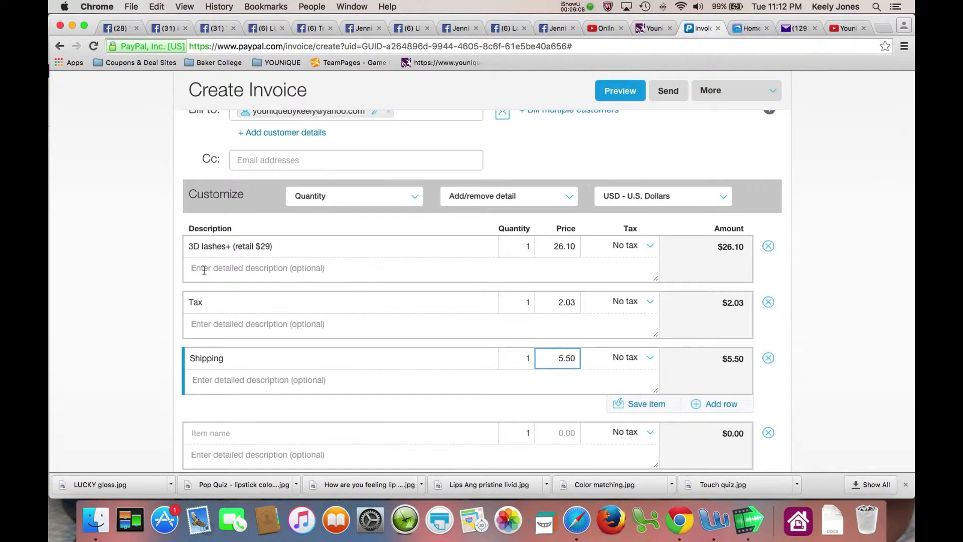
scroll(383, 281, down, 7)
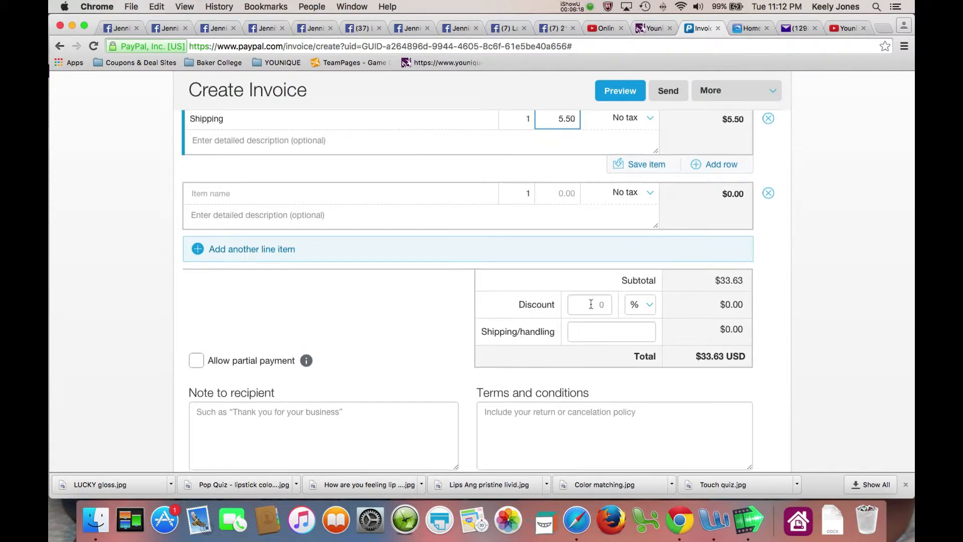
scroll(591, 304, up, 2)
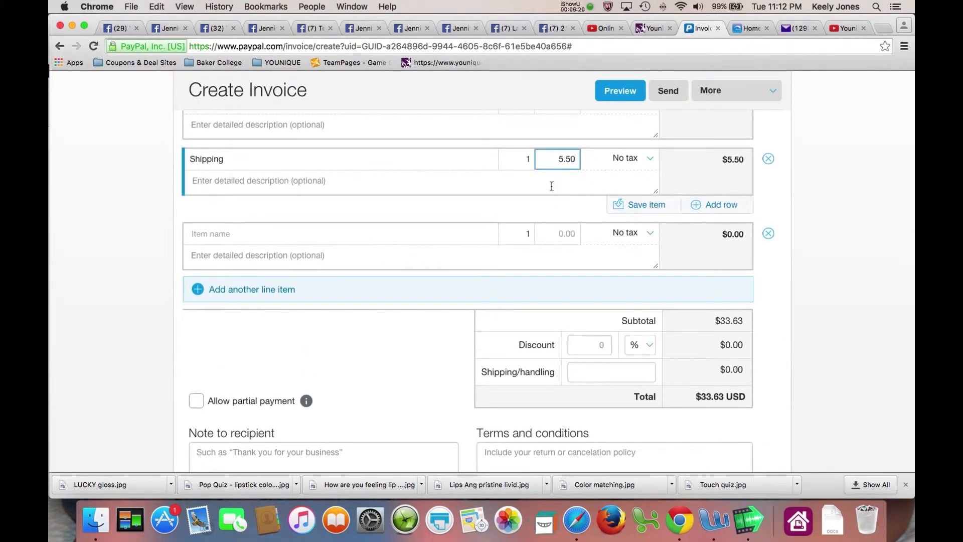
scroll(551, 186, down, 3)
scroll(551, 186, up, 8)
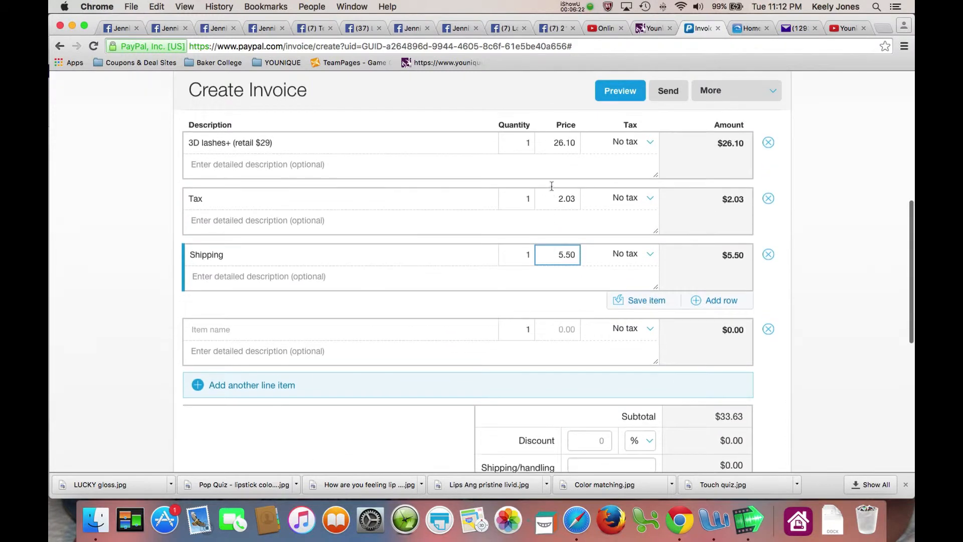
scroll(552, 186, up, 2)
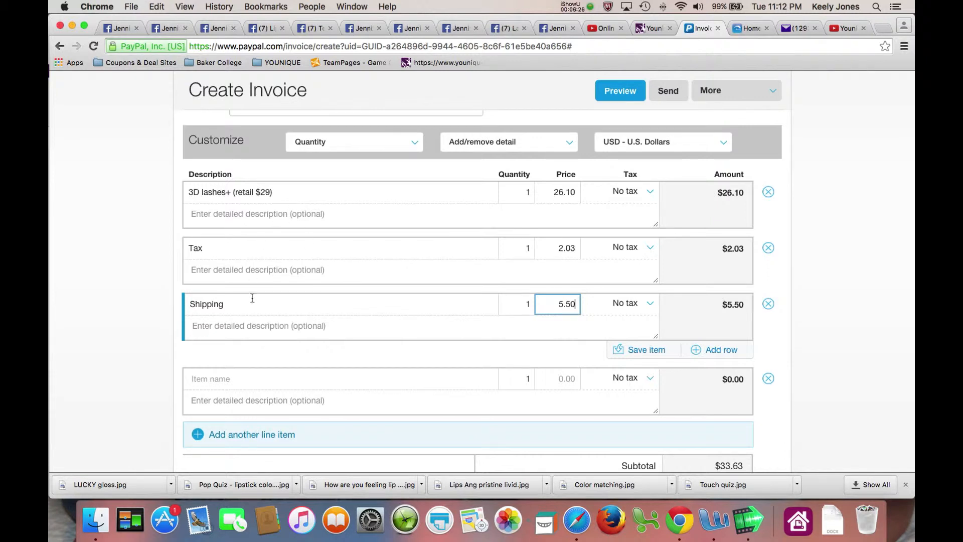
scroll(290, 304, down, 6)
scroll(290, 307, up, 3)
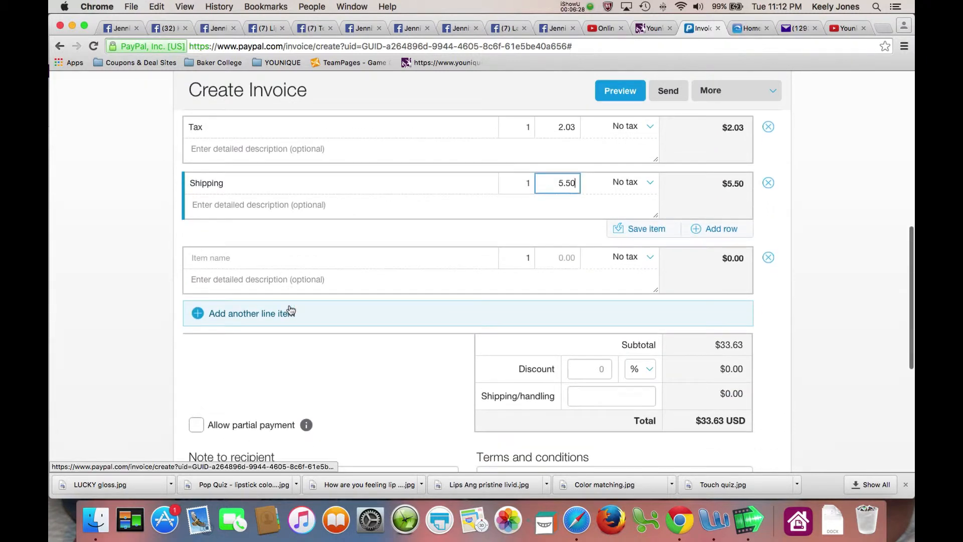
click(647, 28)
click(692, 28)
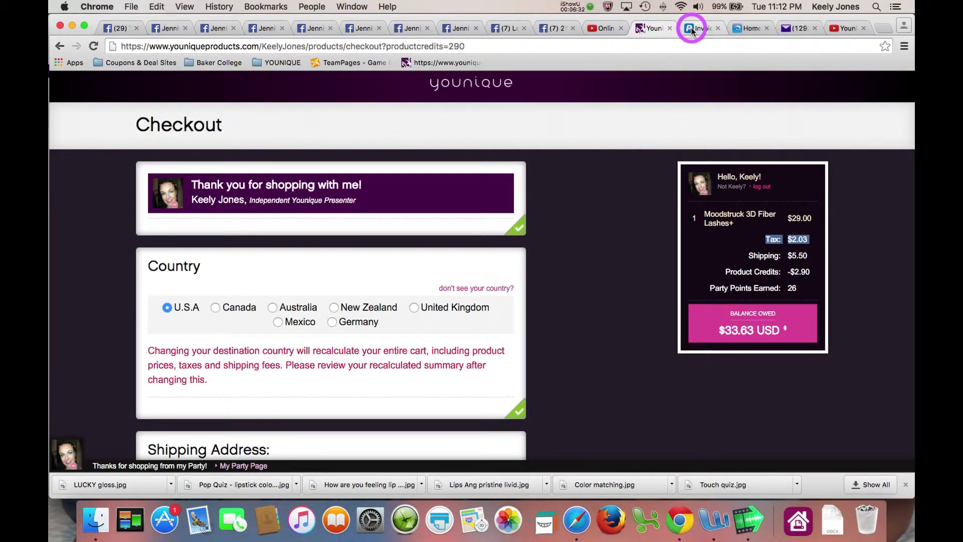
scroll(397, 269, down, 5)
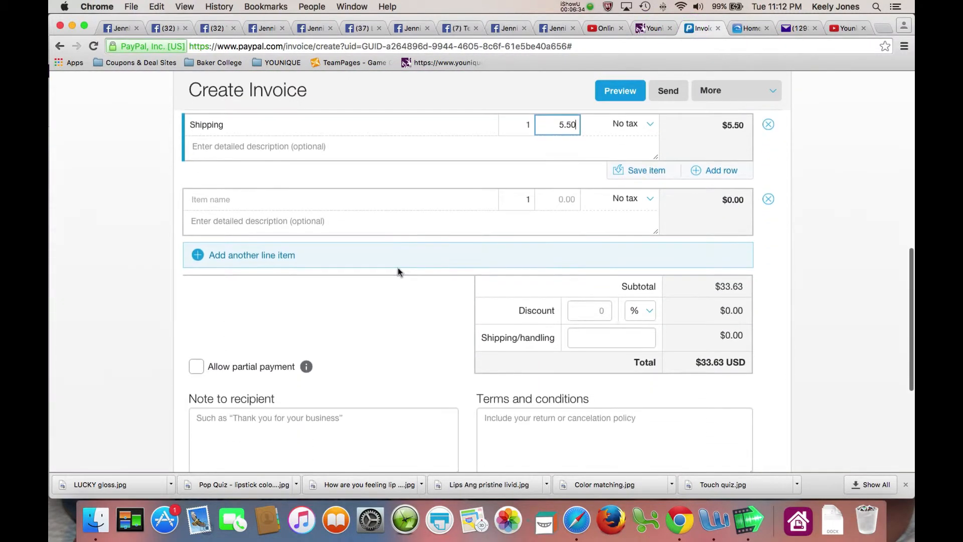
click(254, 282)
Finish the note thanking the buyer for the 10% off special and predicting they'll love the new mascara
text(Tha)
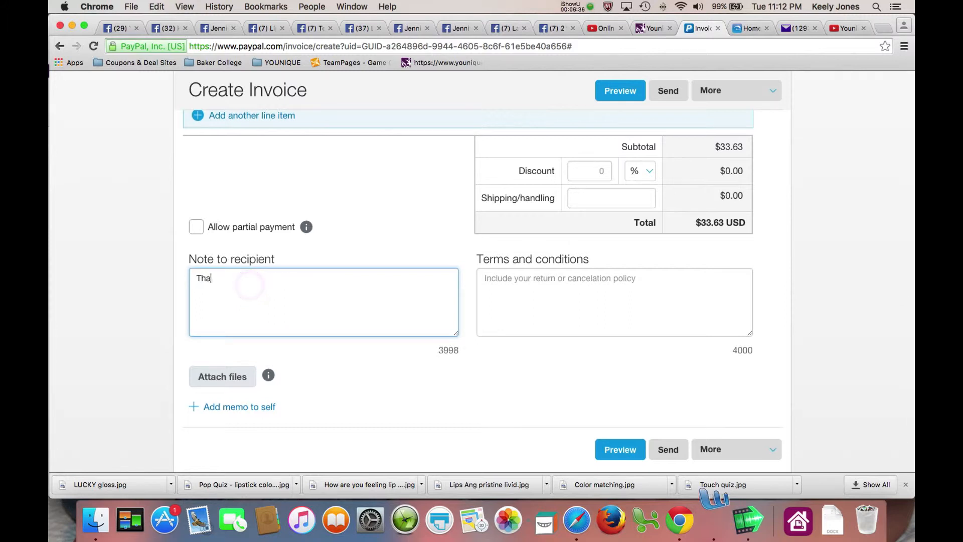
text(nks for taking a)
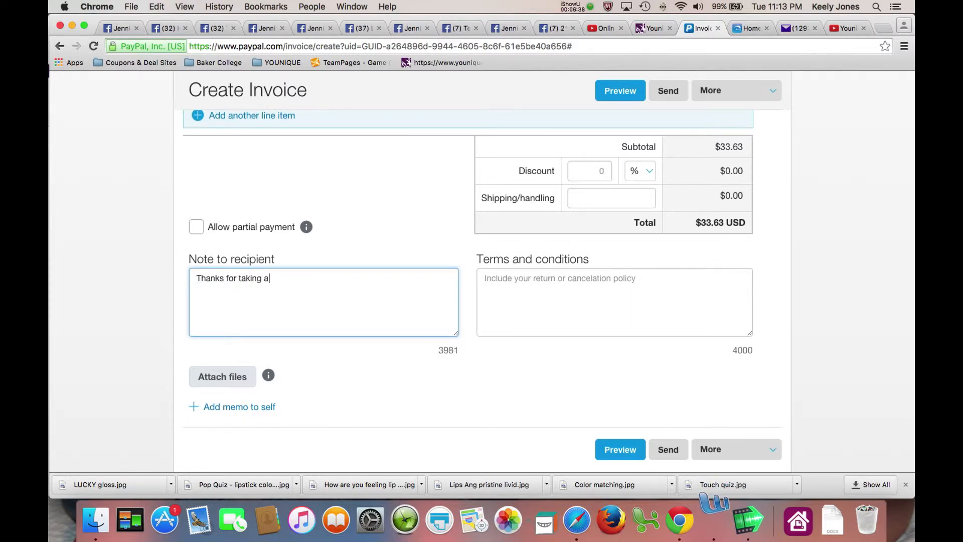
text(dvantage of my 10% off speci)
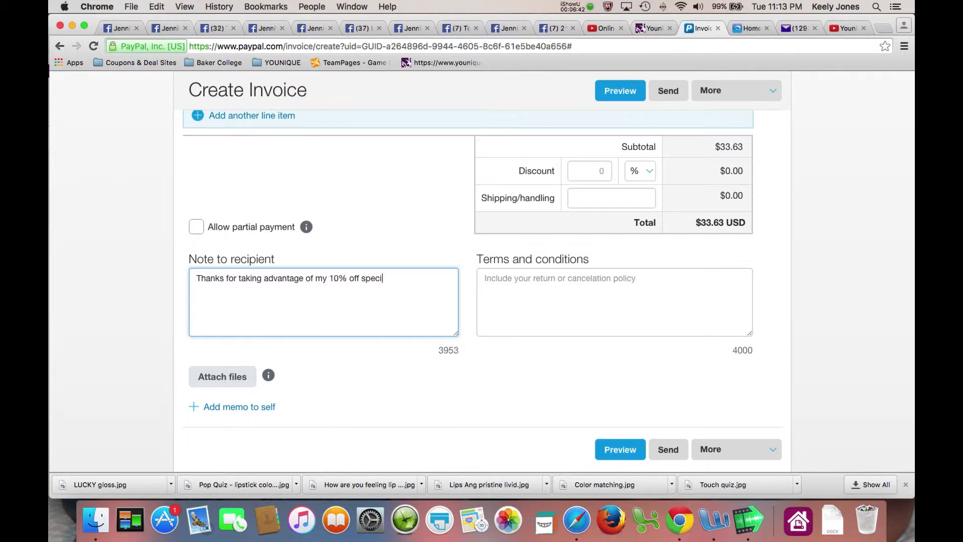
text(al, you are goig t)
key(BackSpace)
key(BackSpace)
key(BackSpace)
text(g to love your new)
text(ra.)
Sign the note below with the seller's name and website
key(Return)
key(Return)
text(K)
text(www.youiqu)
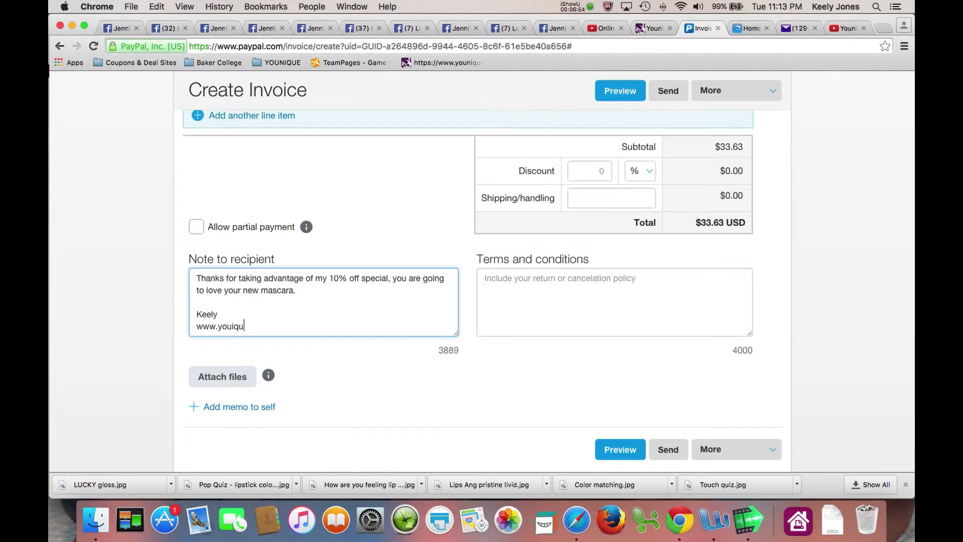
key(BackSpace)
key(BackSpace)
key(BackSpace)
text(niquebykeely.com)
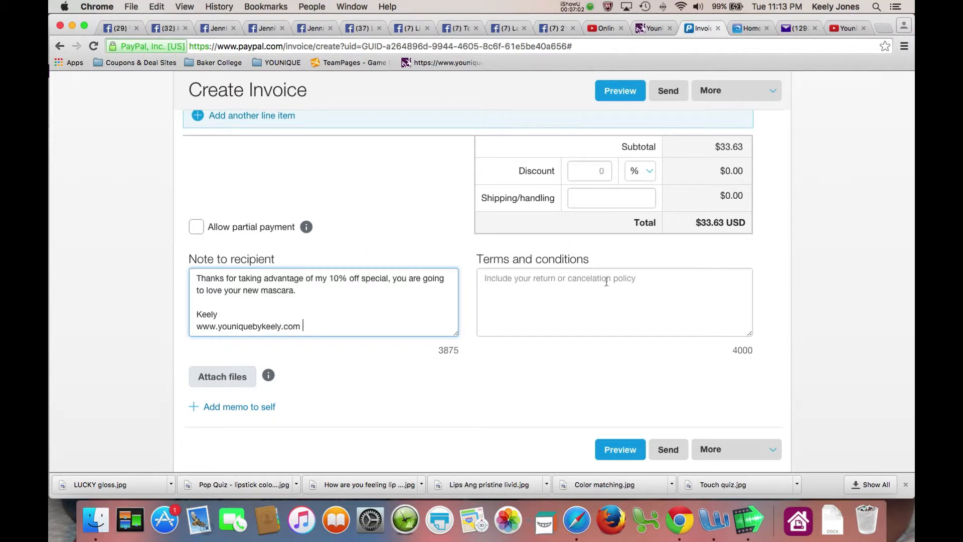
scroll(608, 282, down, 2)
scroll(646, 284, down, 2)
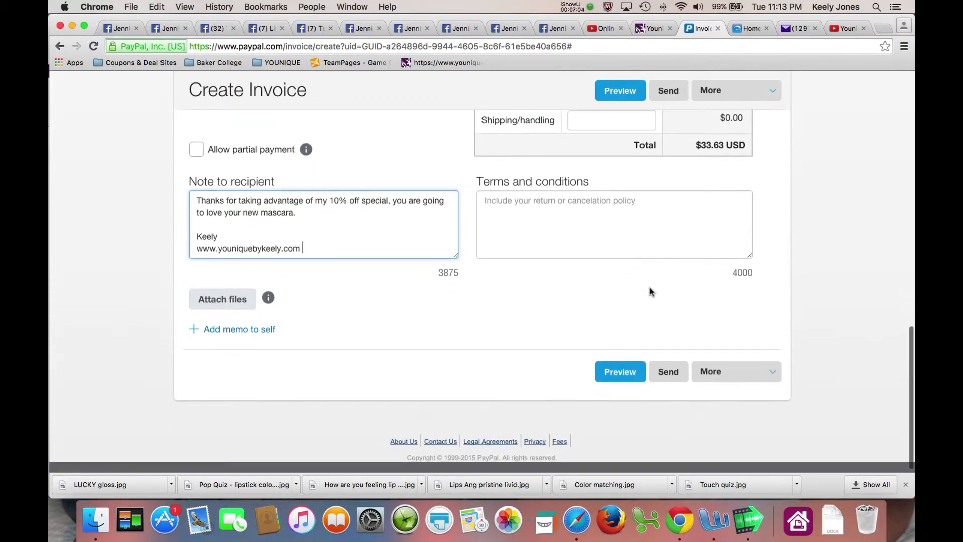
Preview the invoice and scroll through its items, $33.63 total and thank-you note
click(616, 372)
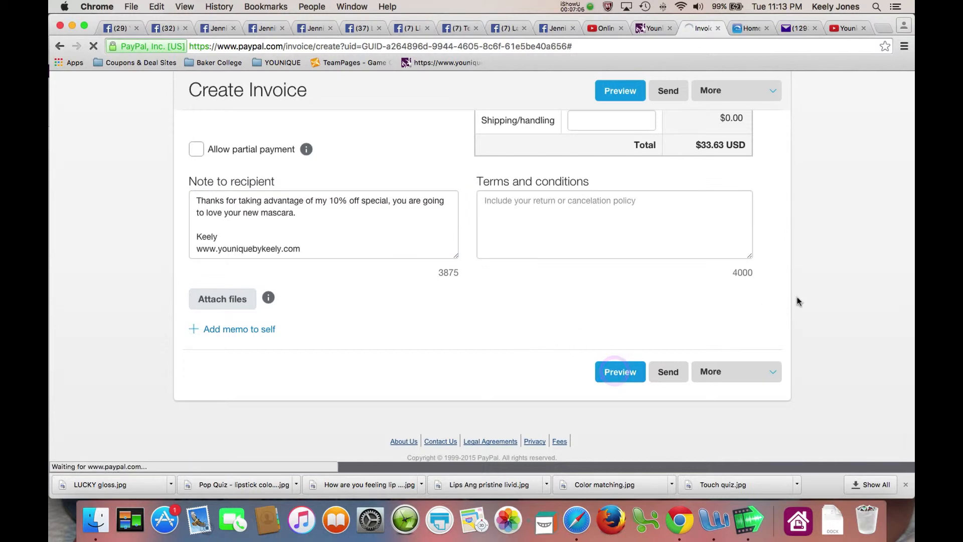
scroll(821, 266, down, 5)
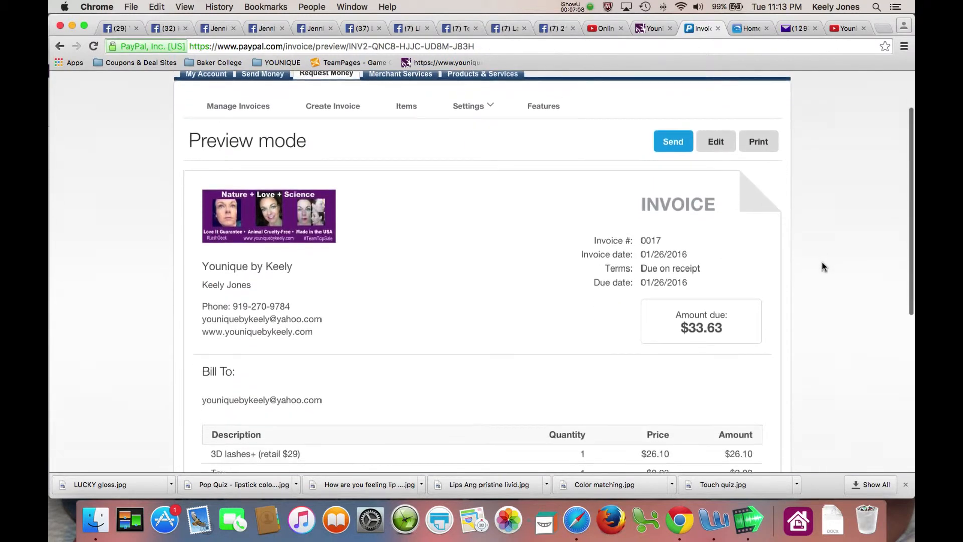
scroll(822, 267, down, 4)
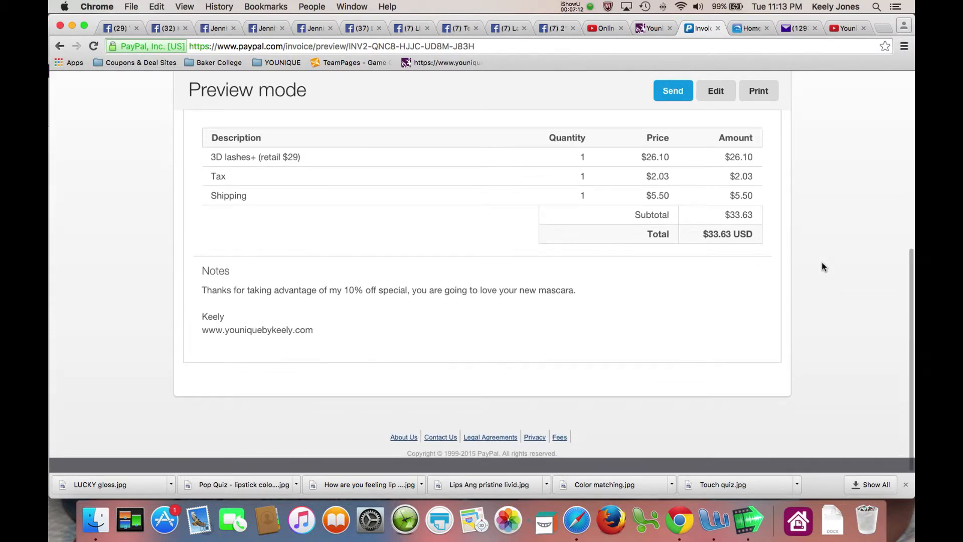
scroll(821, 266, up, 3)
scroll(822, 267, up, 6)
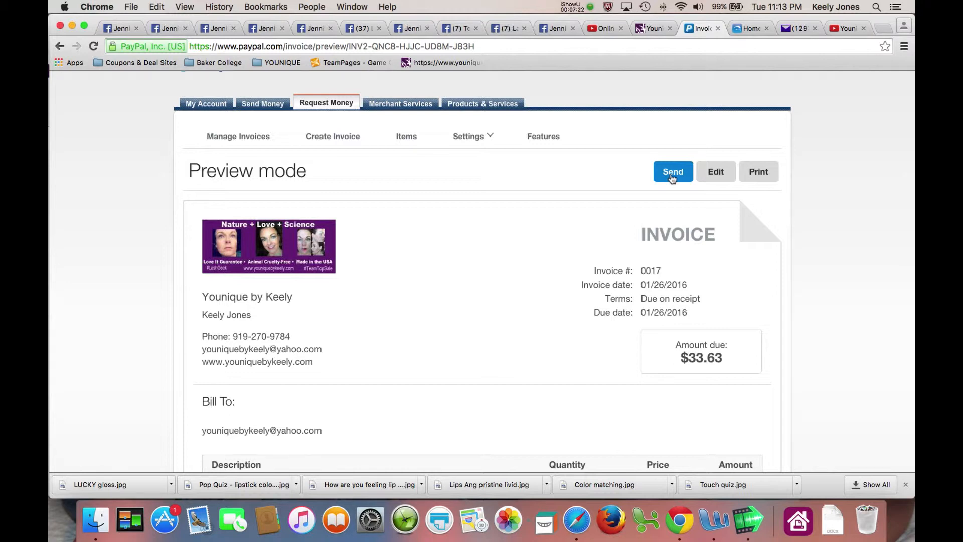
scroll(776, 291, down, 1)
scroll(774, 291, down, 2)
drag(694, 257, 634, 244)
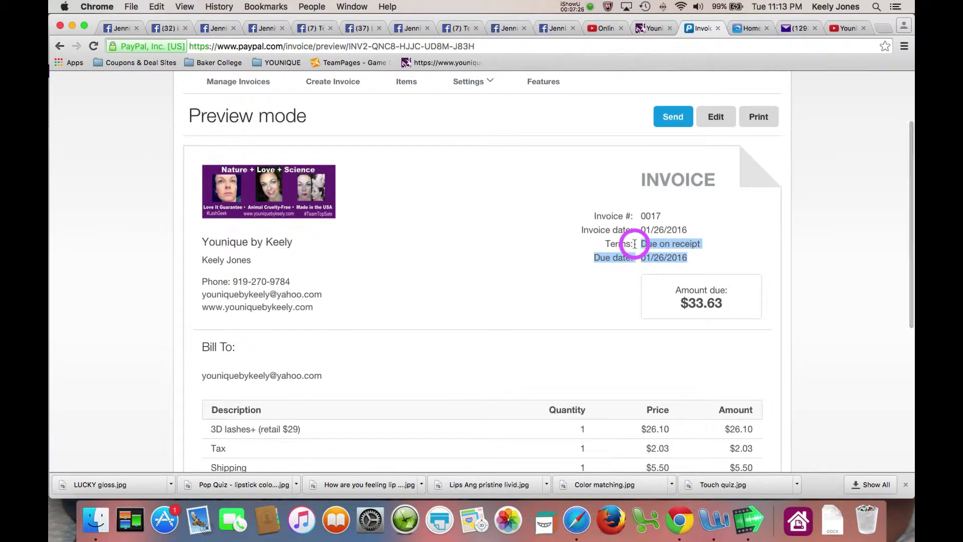
Return to editing, leave the 01/26/2016 invoice date unchanged, and compare against the Younique checkout
click(714, 114)
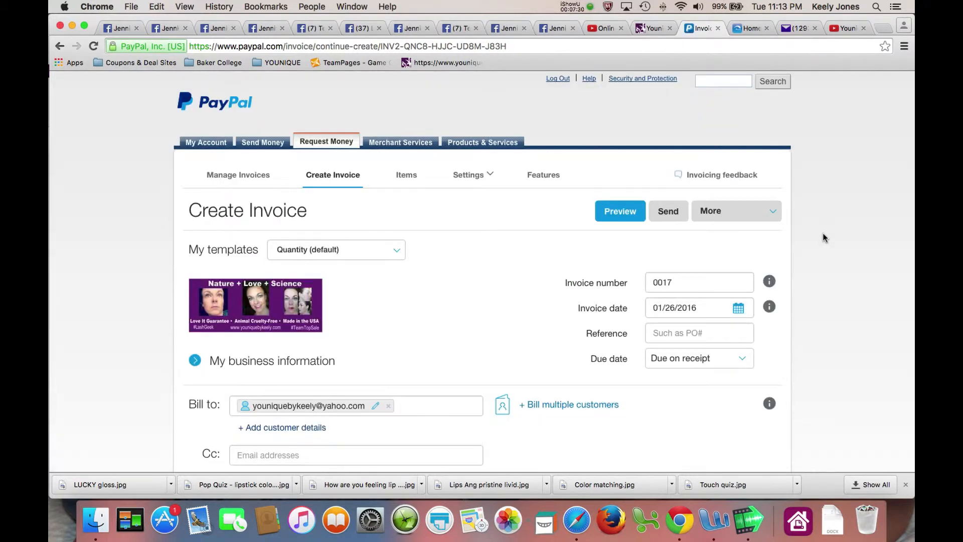
scroll(823, 237, down, 3)
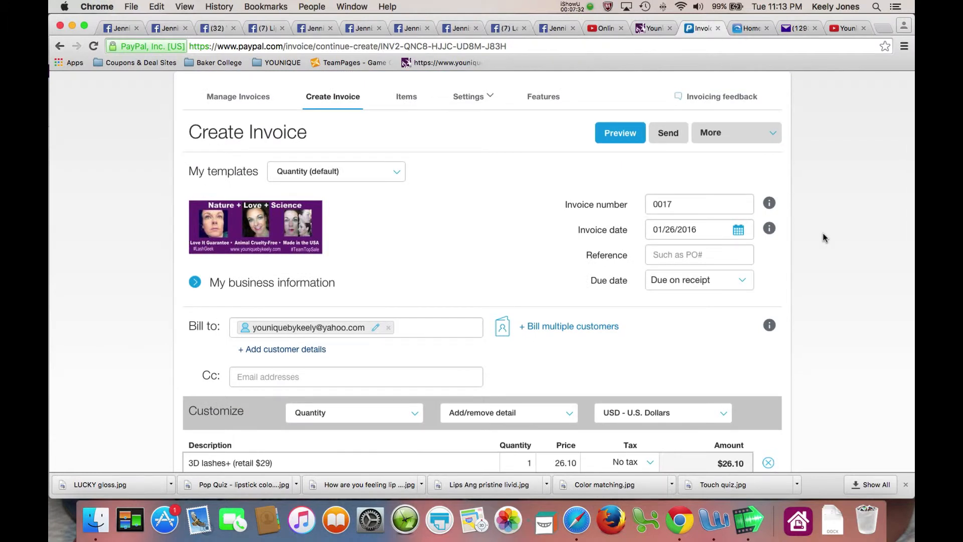
click(739, 230)
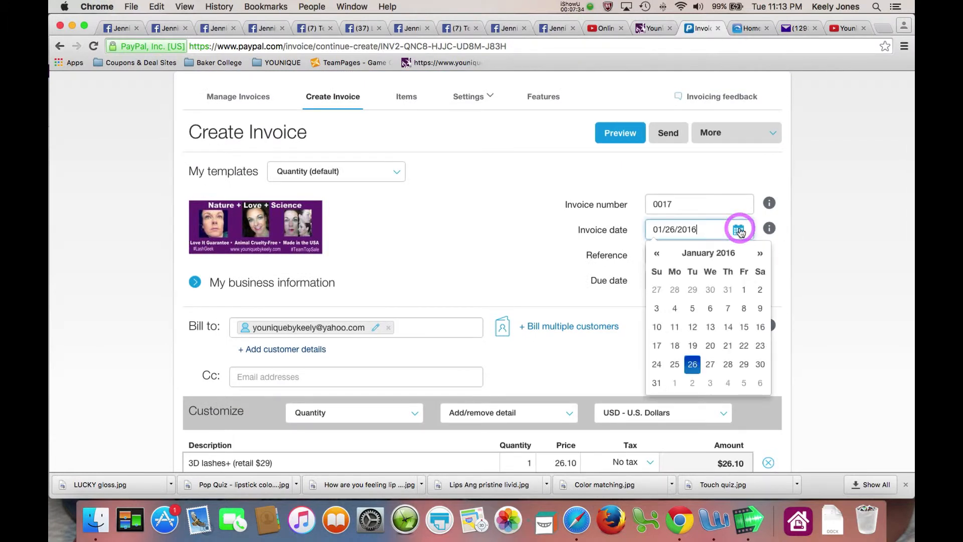
click(834, 249)
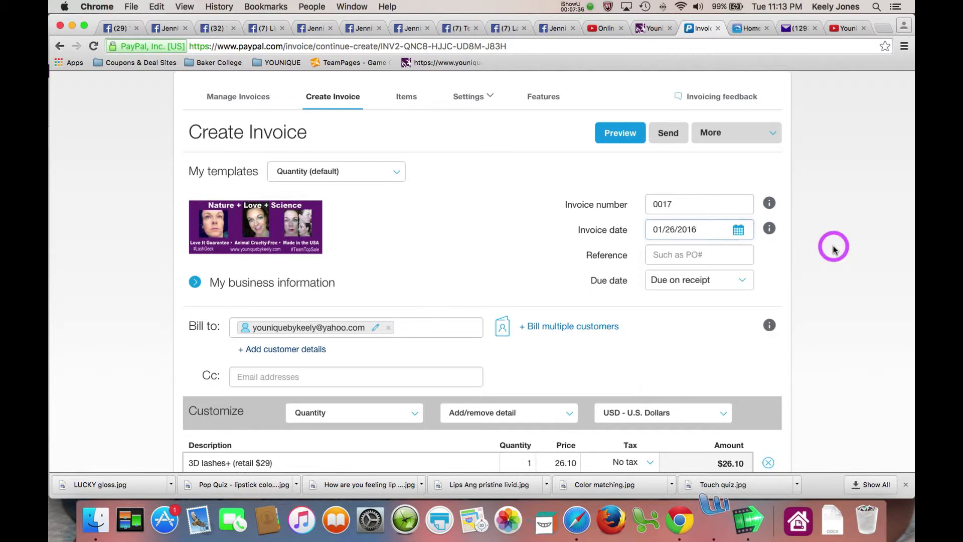
scroll(833, 249, down, 10)
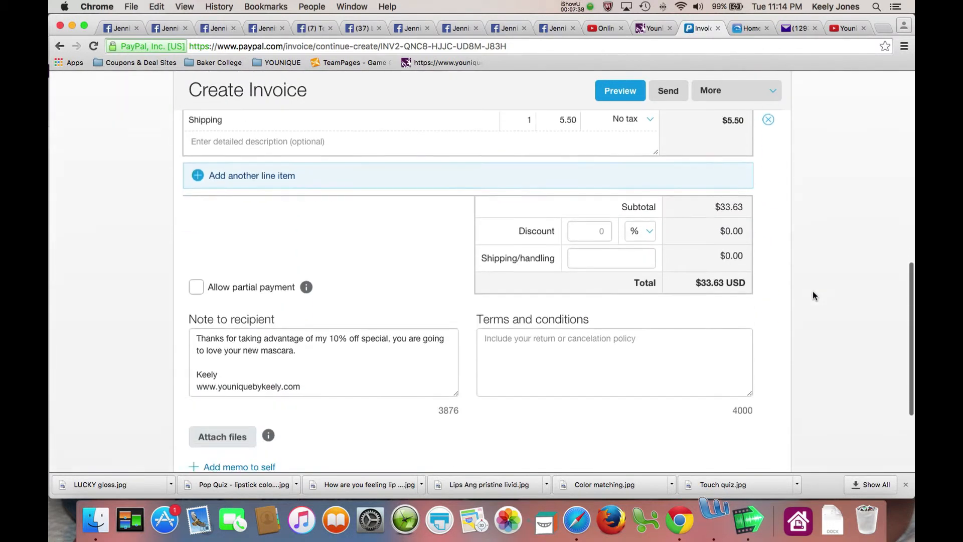
scroll(813, 290, down, 3)
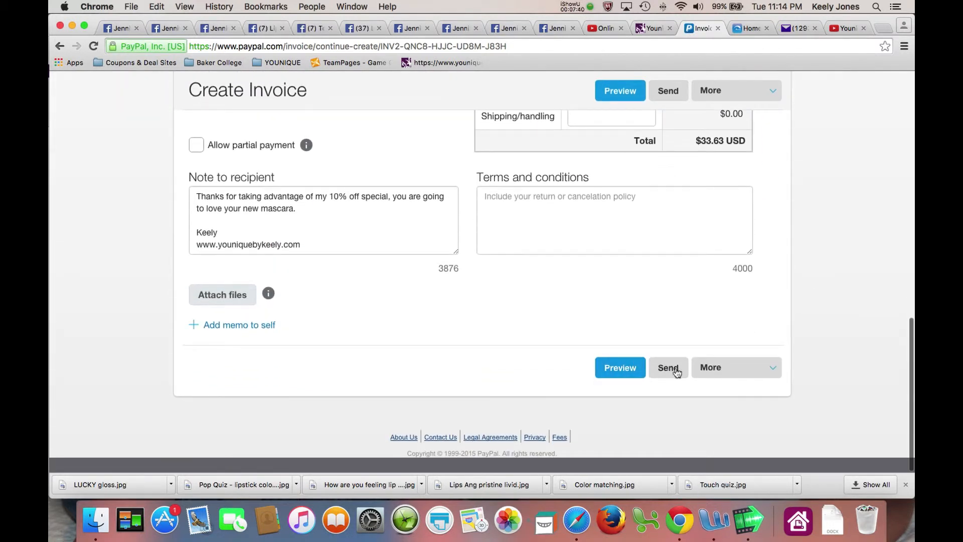
scroll(790, 346, up, 4)
scroll(789, 346, up, 8)
scroll(790, 346, up, 2)
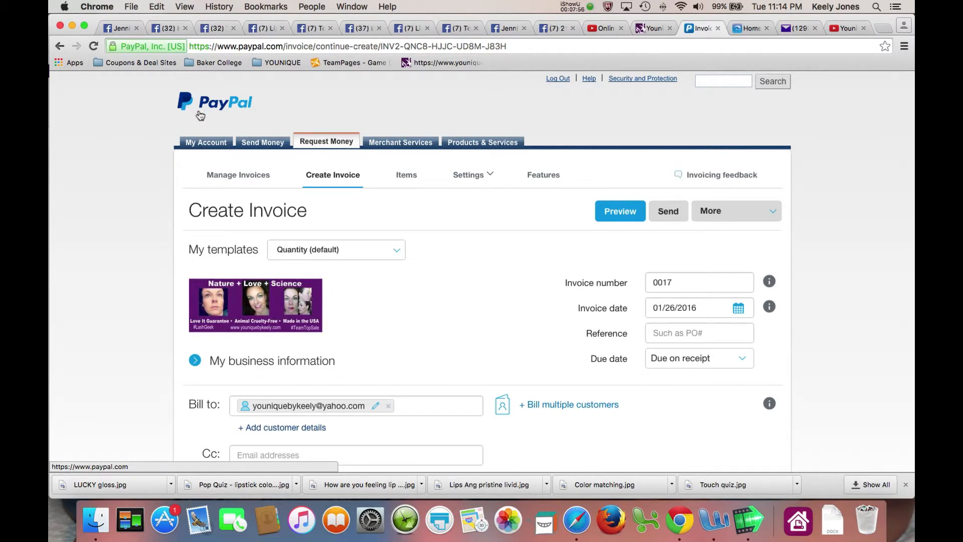
click(648, 28)
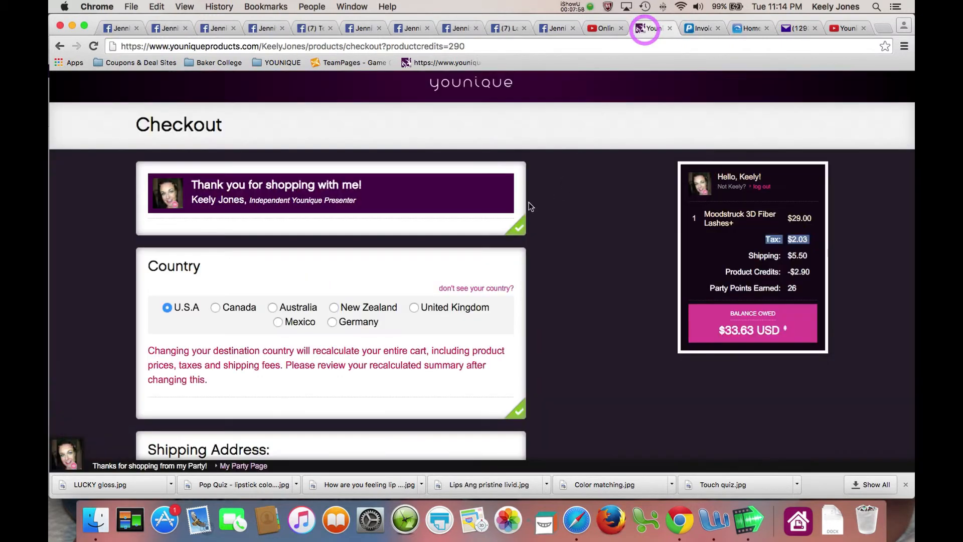
scroll(518, 207, down, 10)
scroll(518, 207, down, 7)
scroll(519, 207, up, 8)
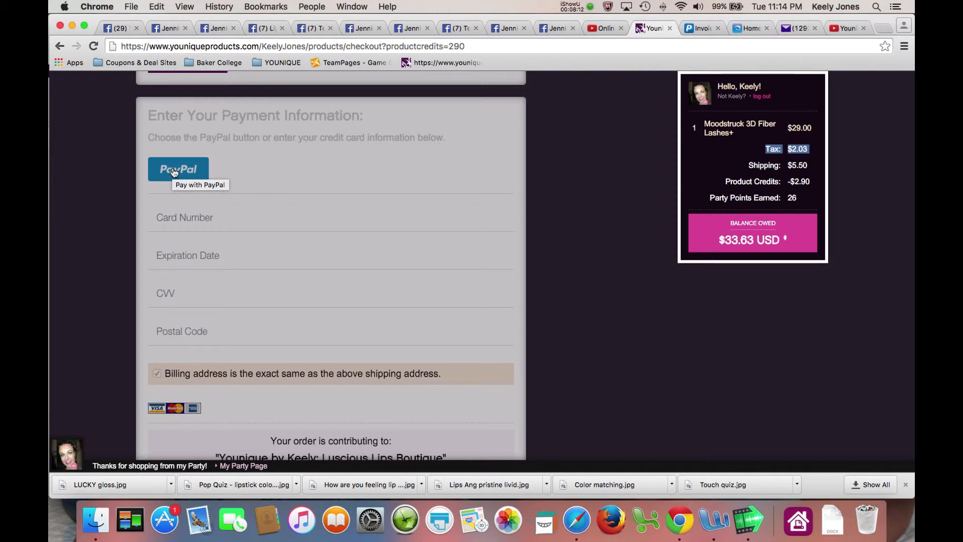
click(699, 29)
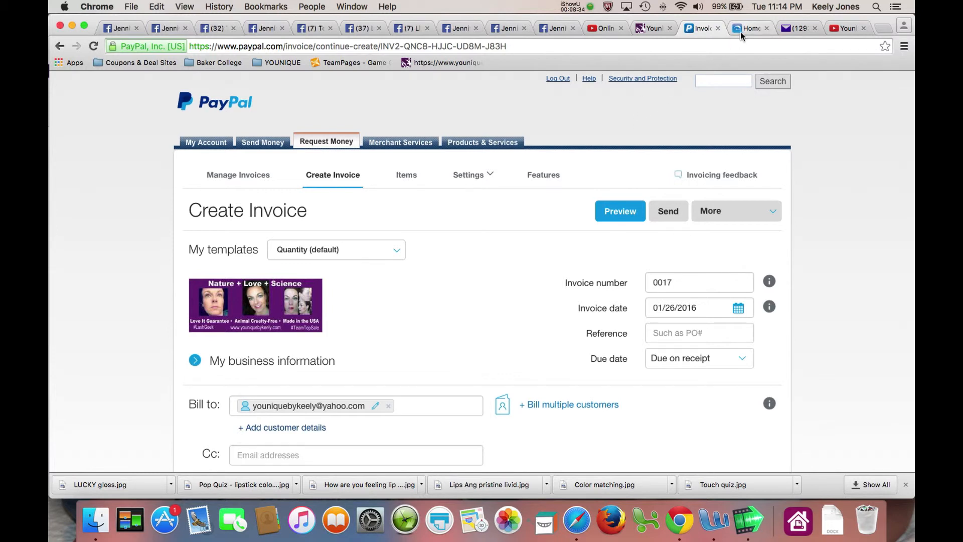
click(642, 31)
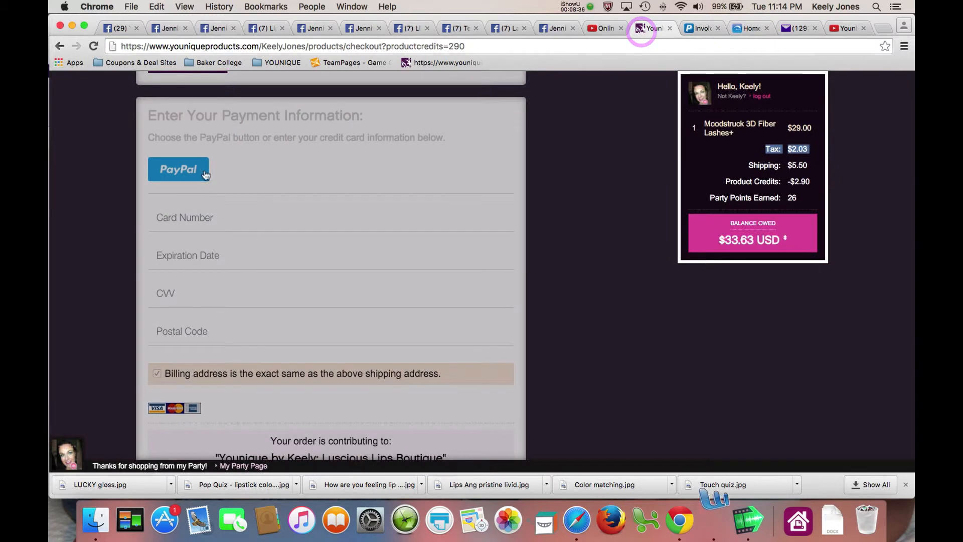
scroll(318, 263, down, 5)
scroll(318, 262, down, 2)
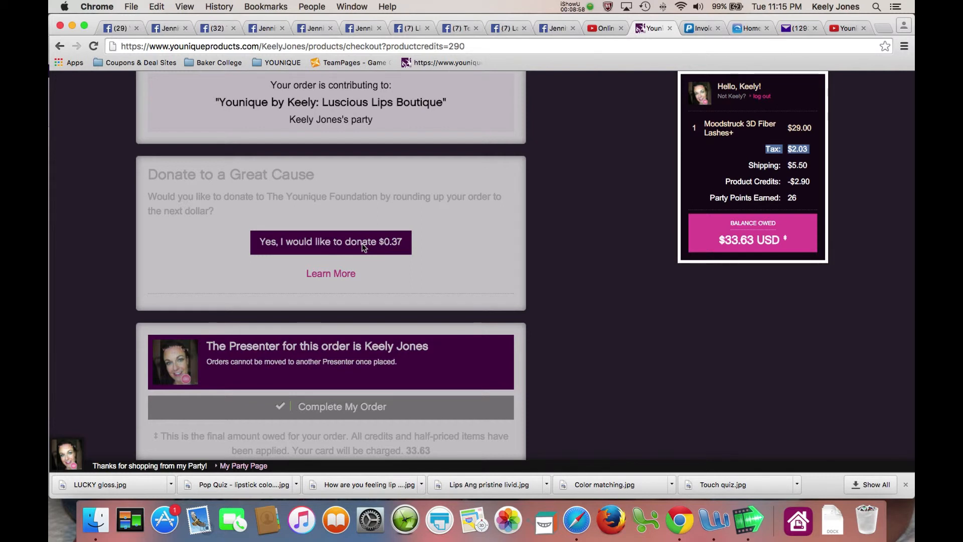
click(699, 28)
scroll(378, 303, down, 10)
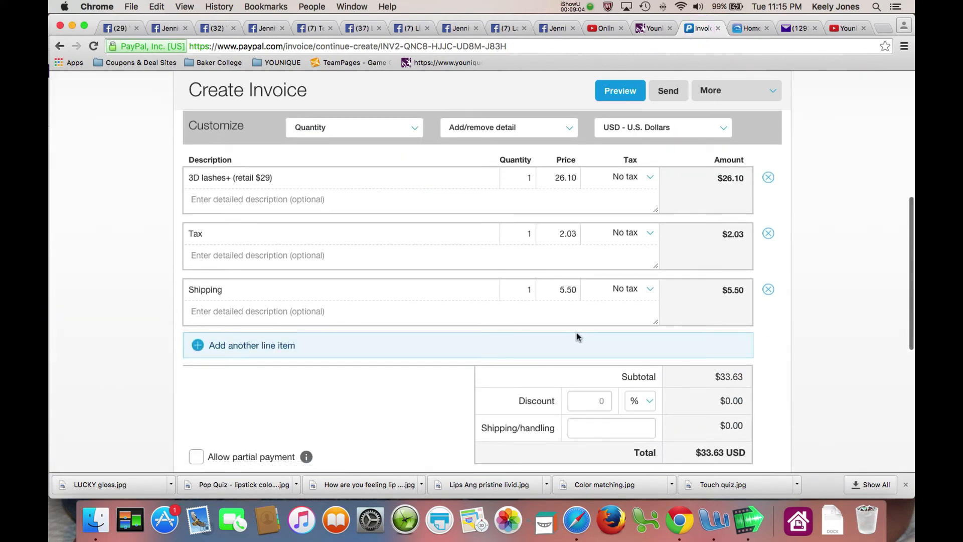
click(644, 29)
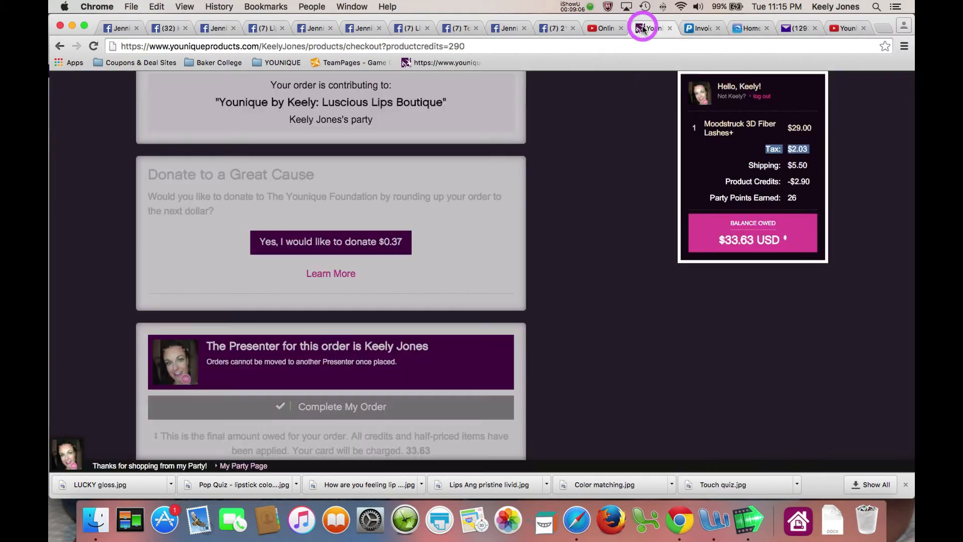
scroll(409, 296, down, 3)
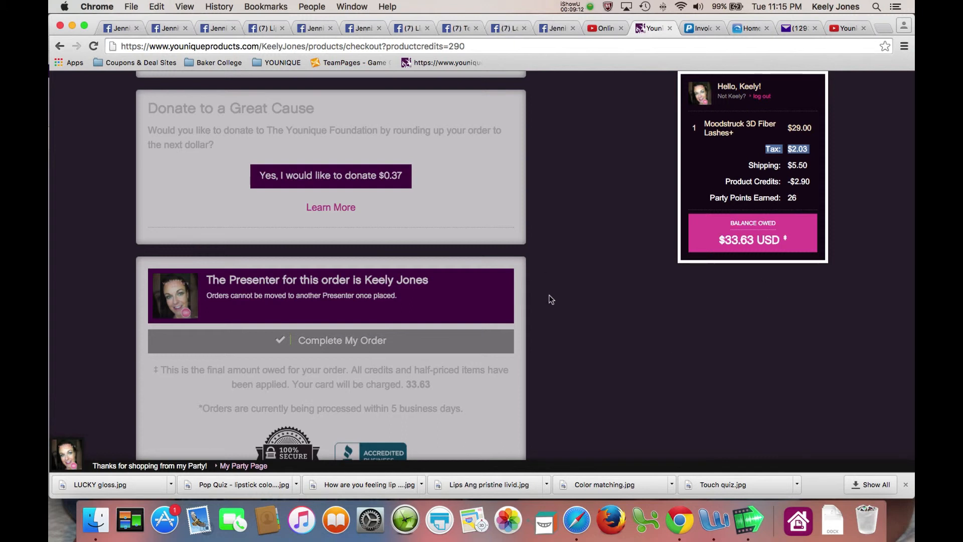
scroll(550, 299, up, 2)
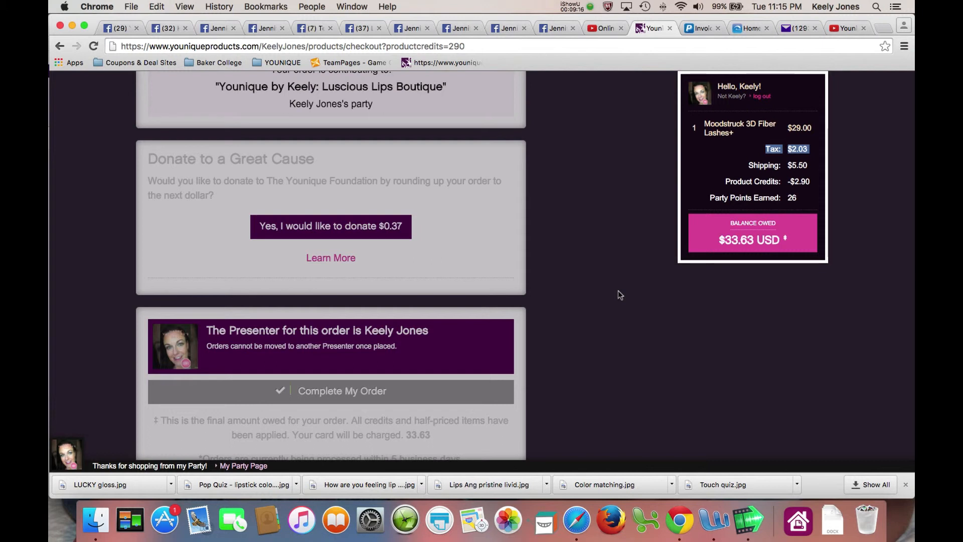
scroll(617, 291, up, 5)
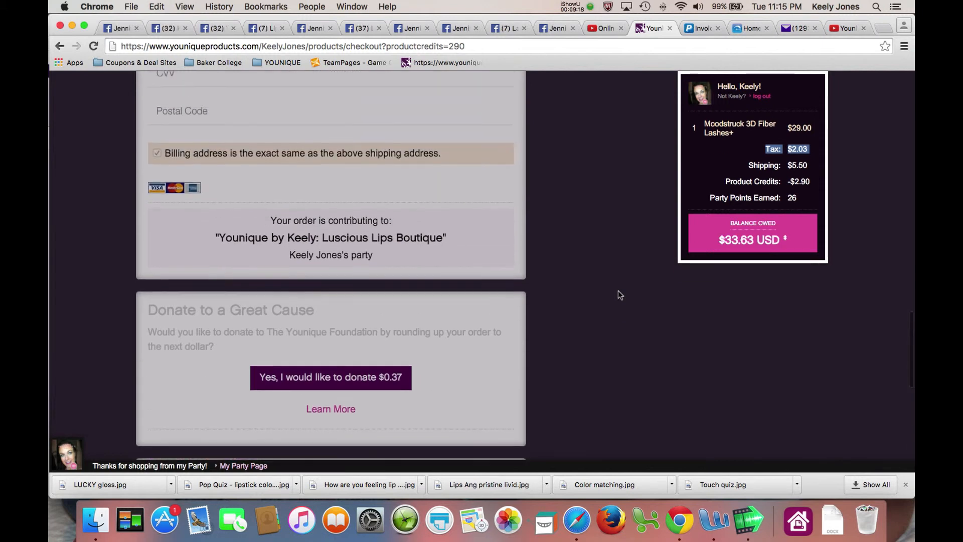
scroll(617, 291, down, 1)
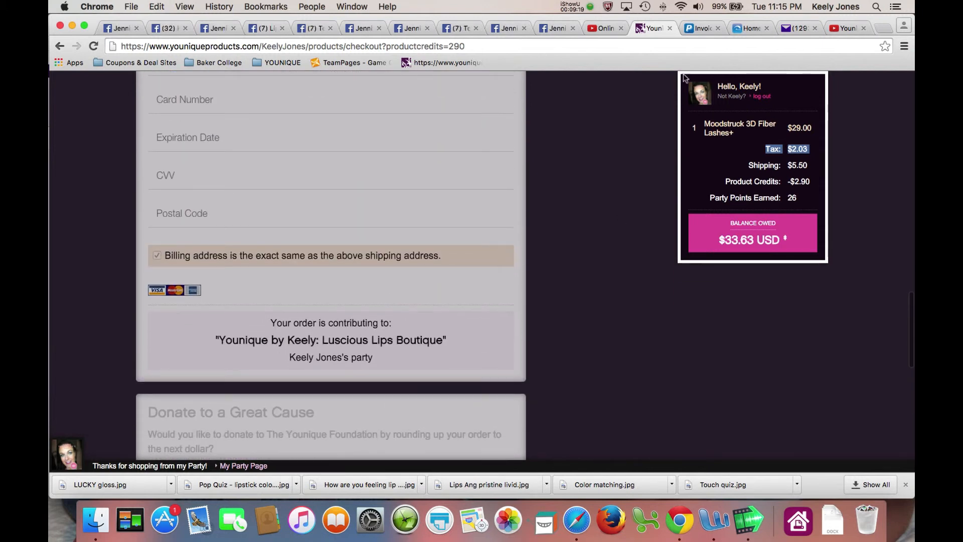
click(697, 29)
scroll(788, 213, up, 2)
scroll(788, 213, up, 5)
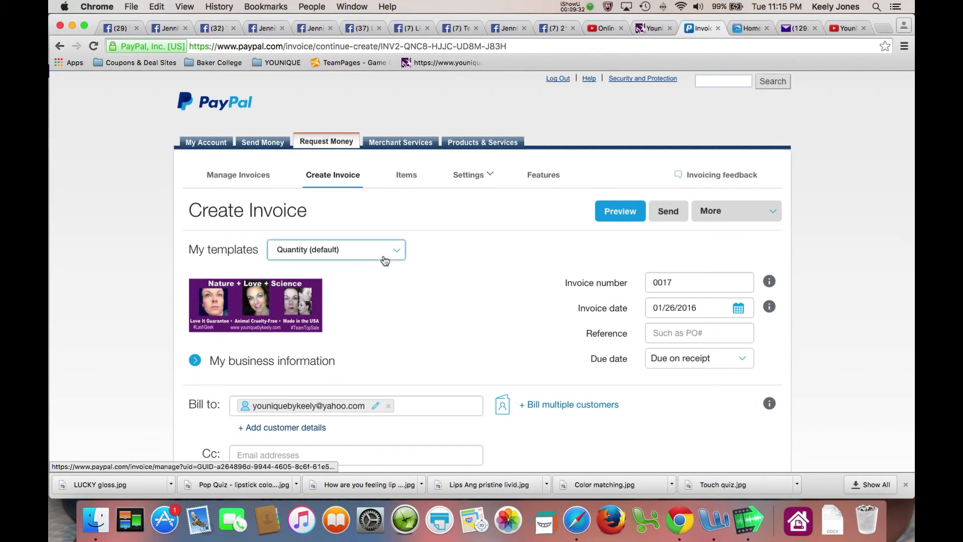
scroll(403, 260, down, 3)
click(652, 28)
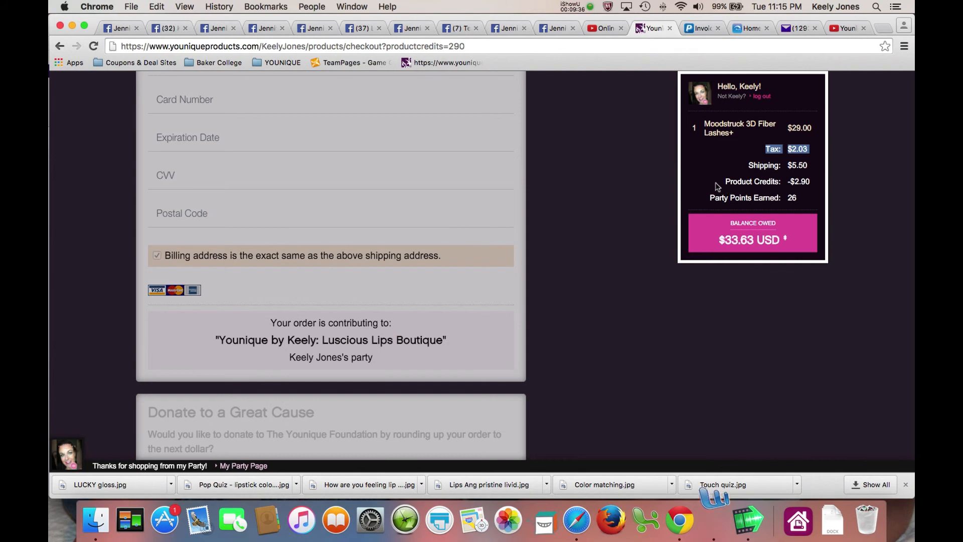
click(706, 28)
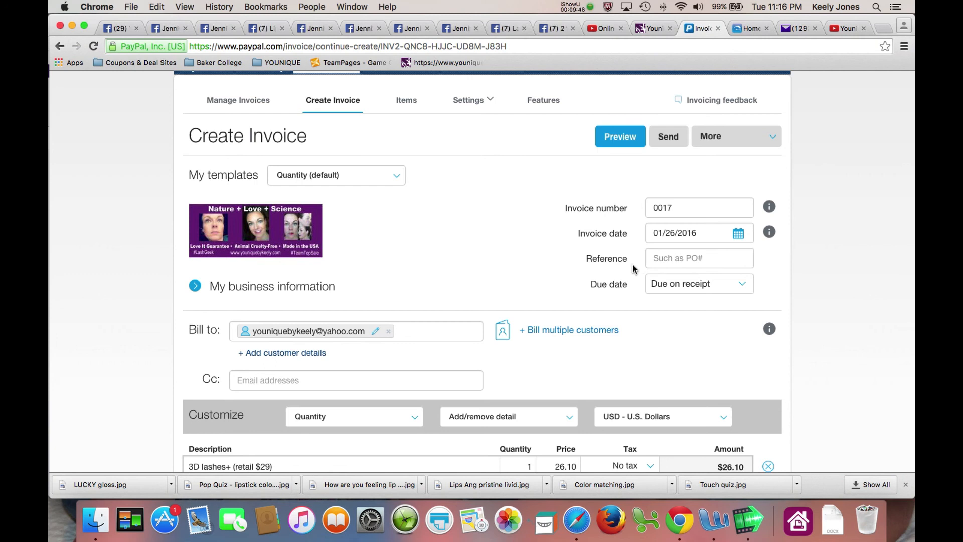
scroll(633, 268, up, 1)
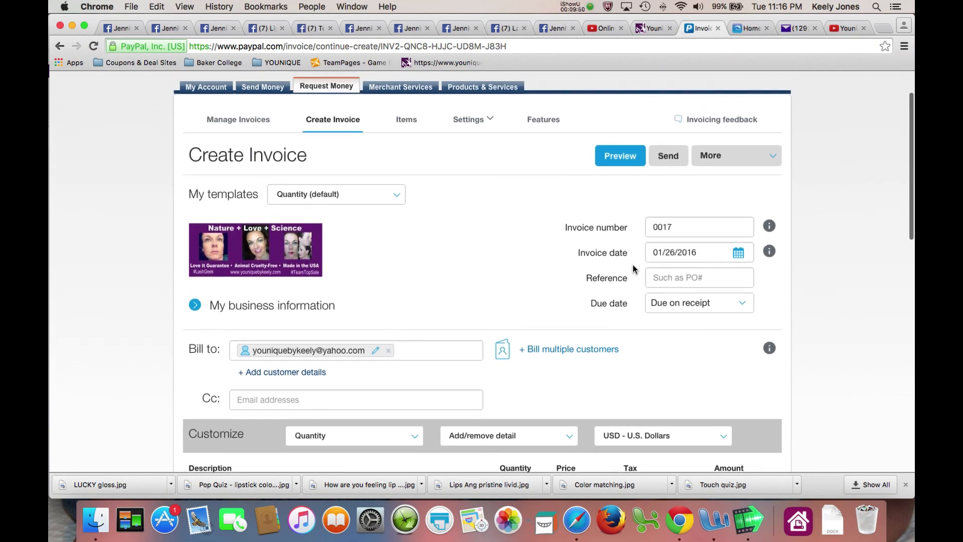